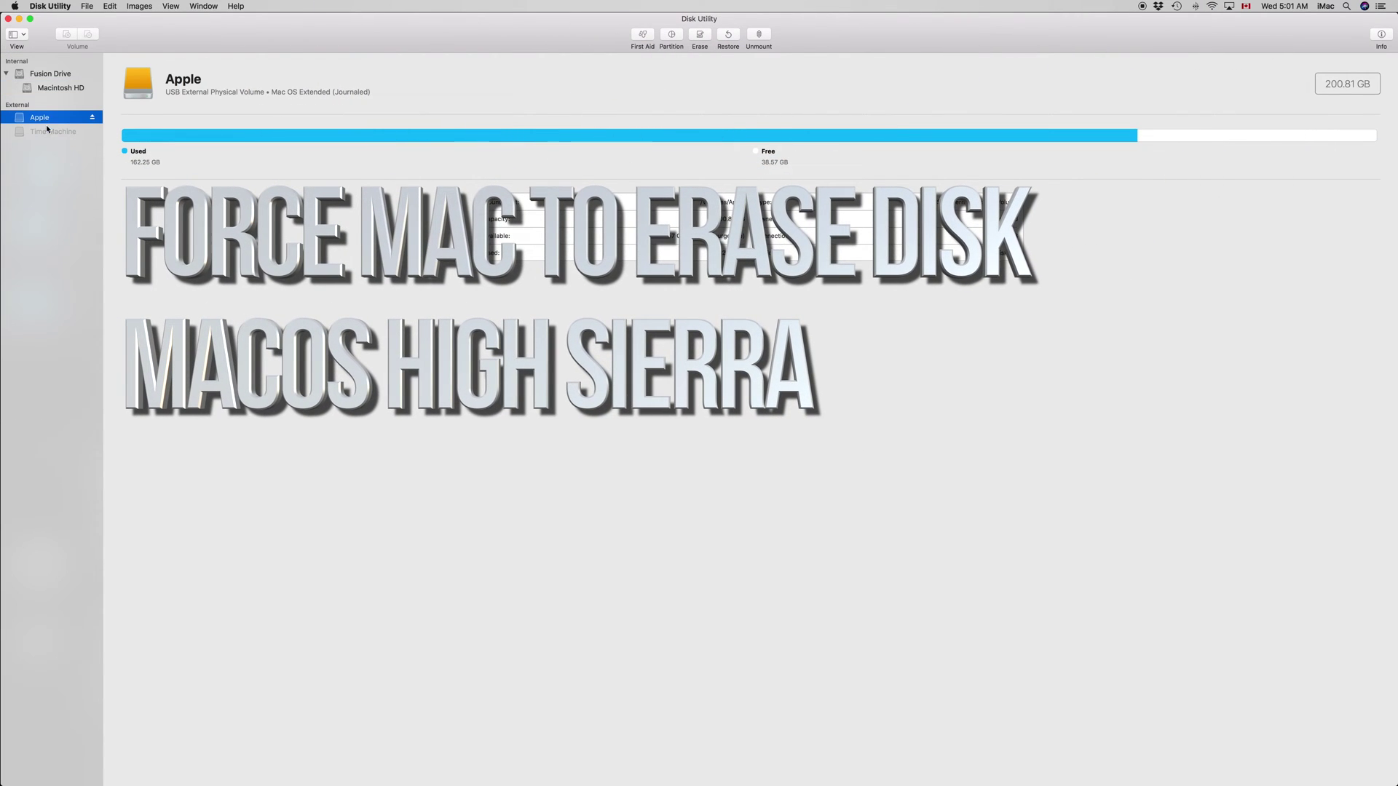
# Step: Compare the Apple and Time Machine volumes, ending on Time Machine's details: 798.91 GB, not mounted
pyautogui.click(47, 130)
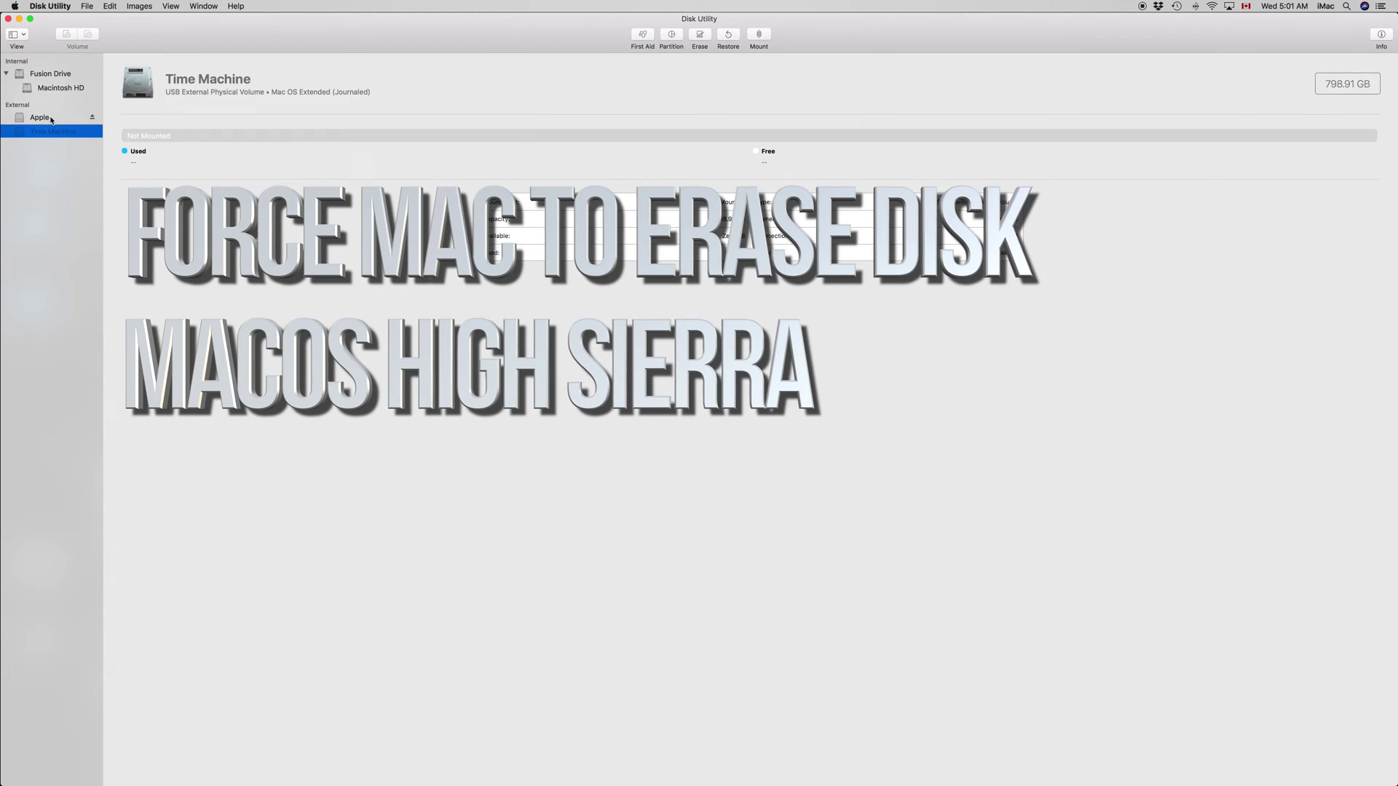
pyautogui.click(54, 121)
pyautogui.click(57, 132)
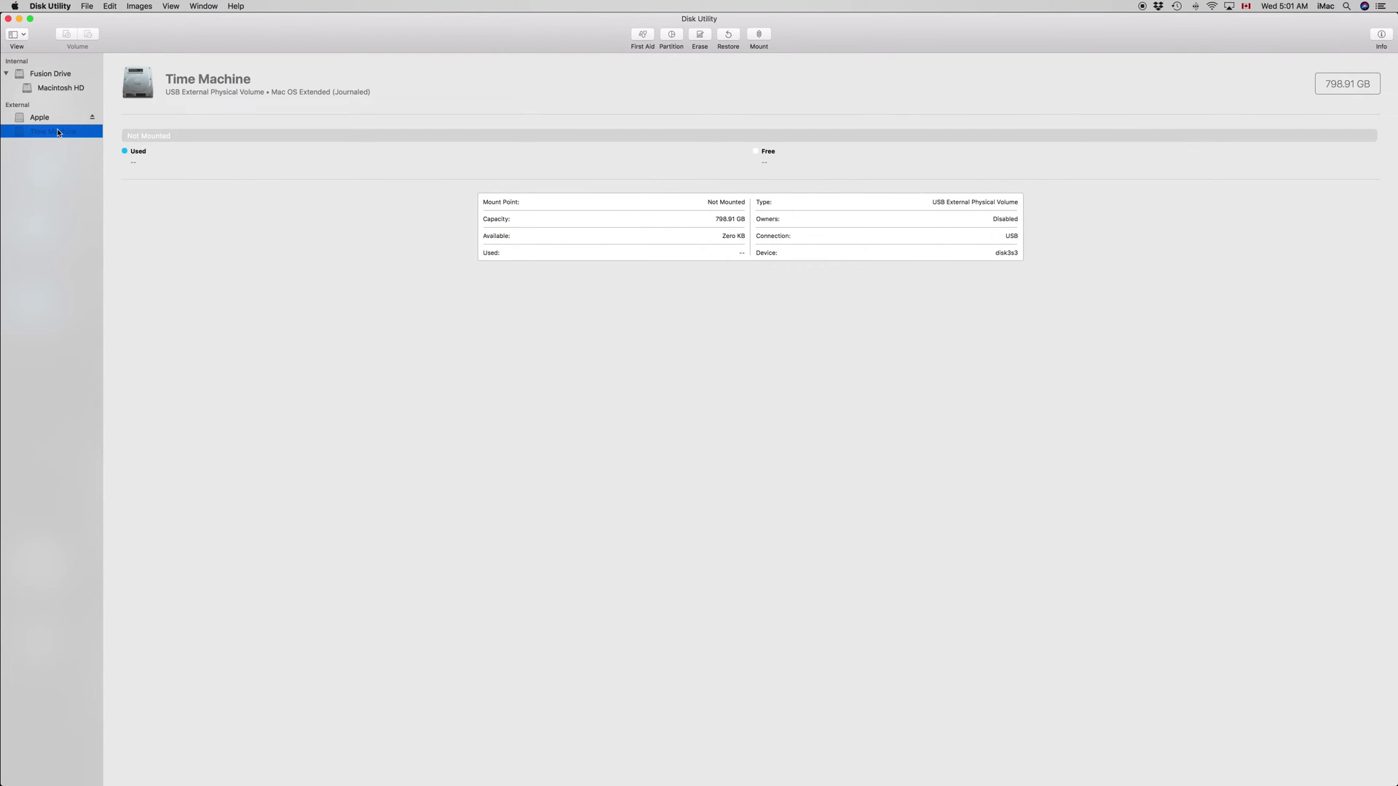
# Step: Switch the sidebar to Show All Devices and select the 1 TB Seagate disk, cancelling its Erase sheet
pyautogui.click(21, 36)
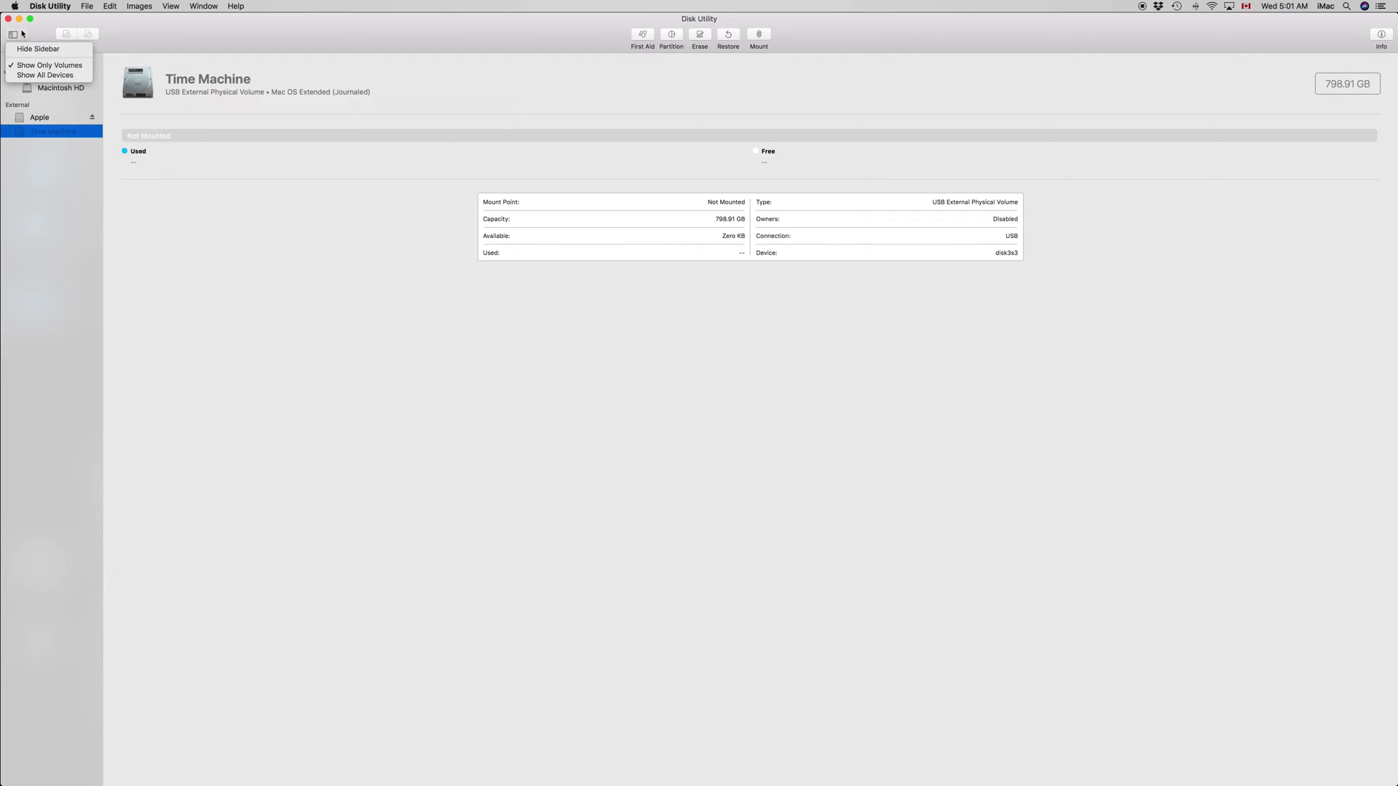
pyautogui.click(51, 76)
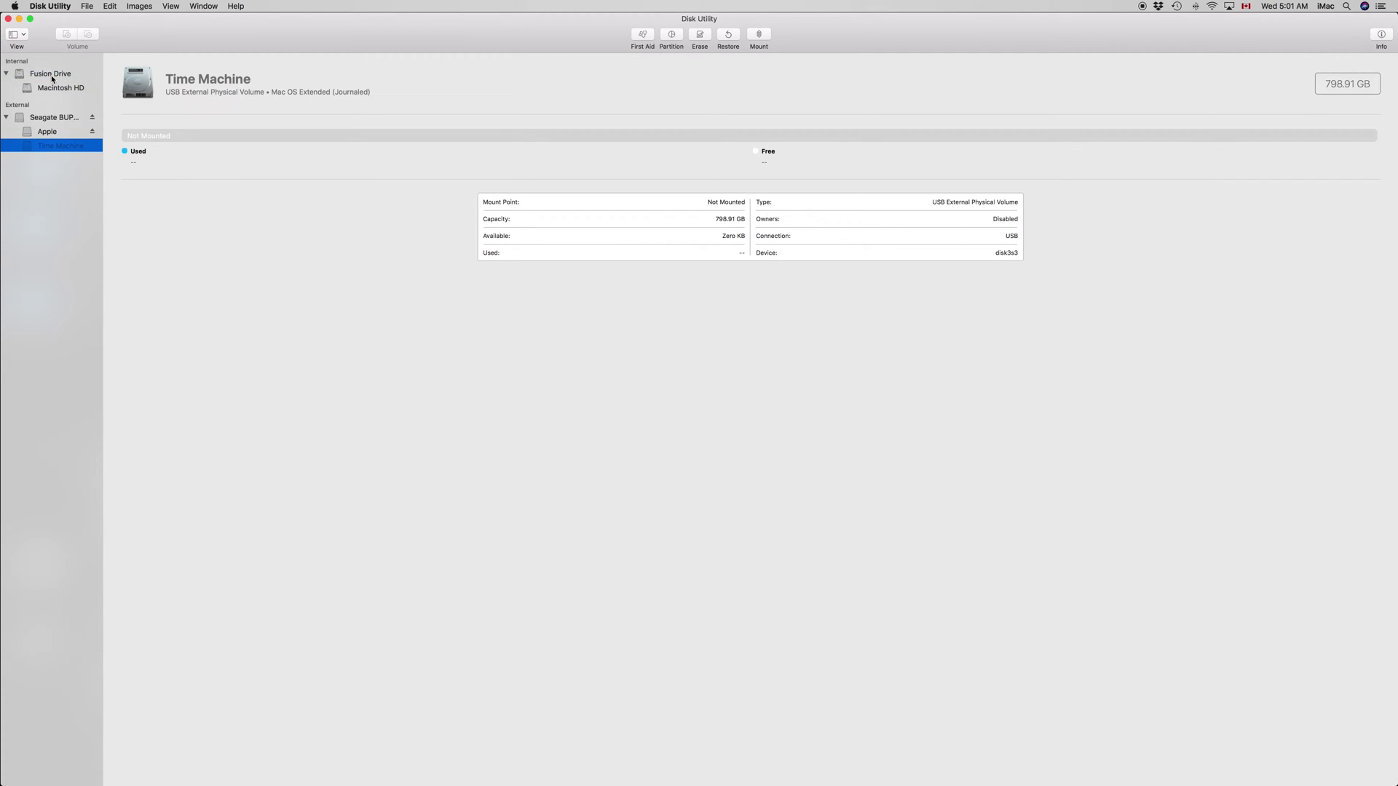
pyautogui.click(80, 117)
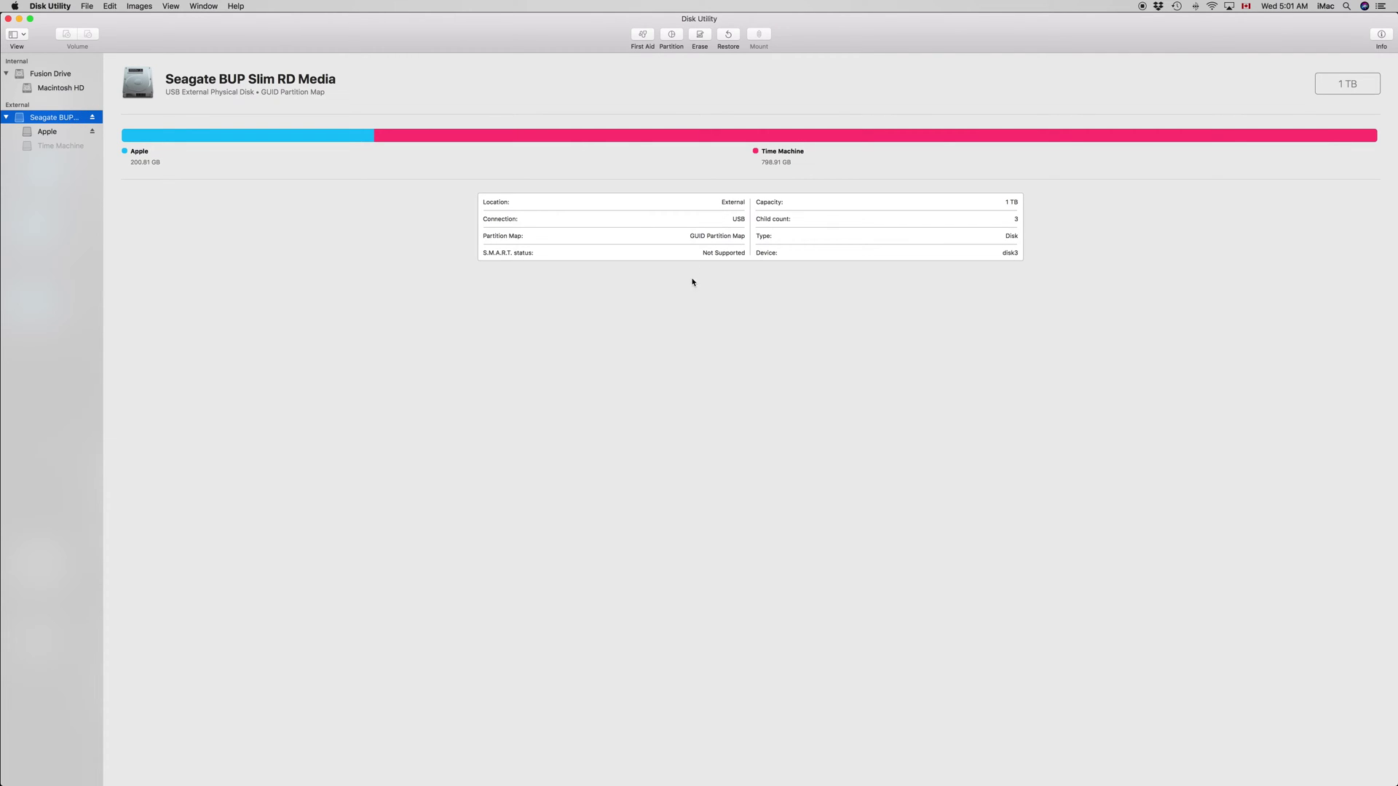
pyautogui.click(699, 36)
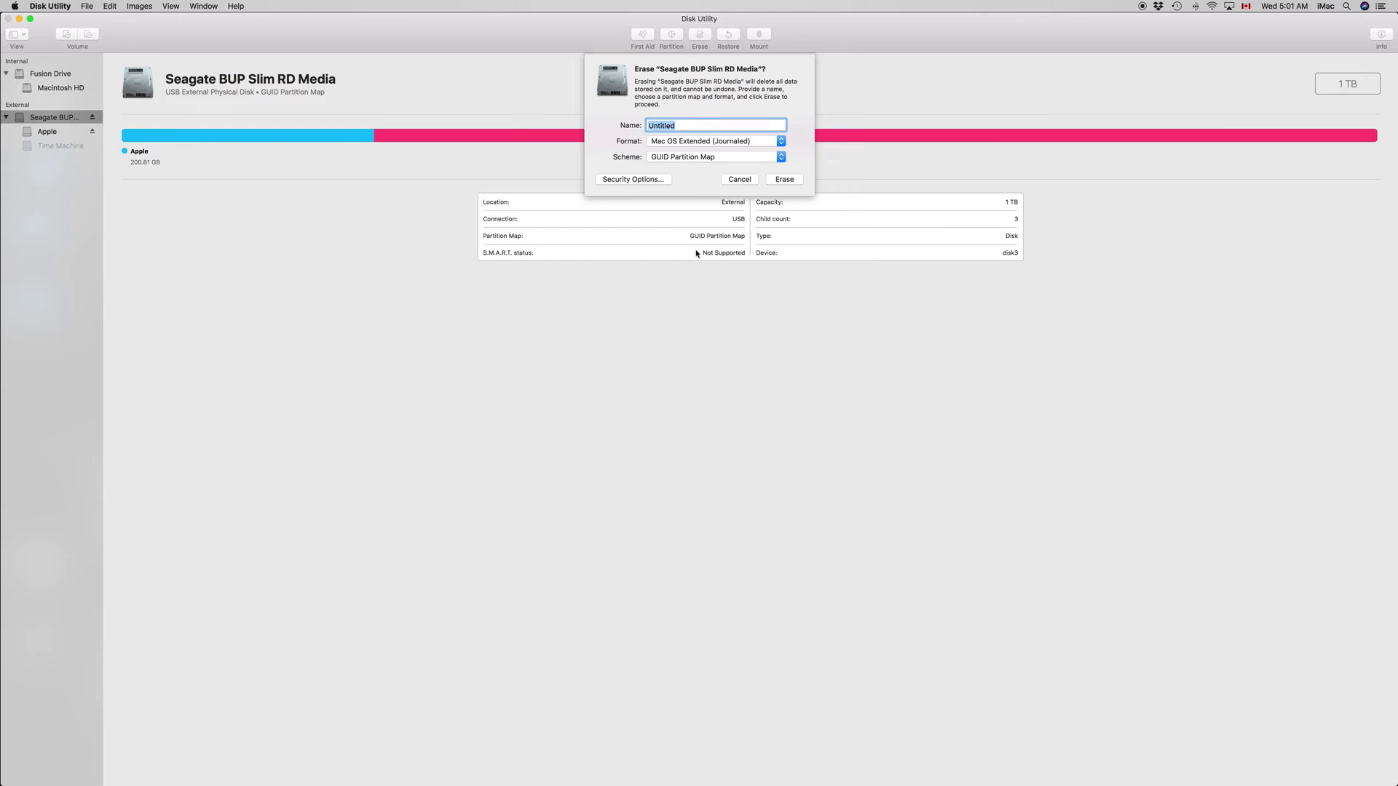
pyautogui.click(750, 180)
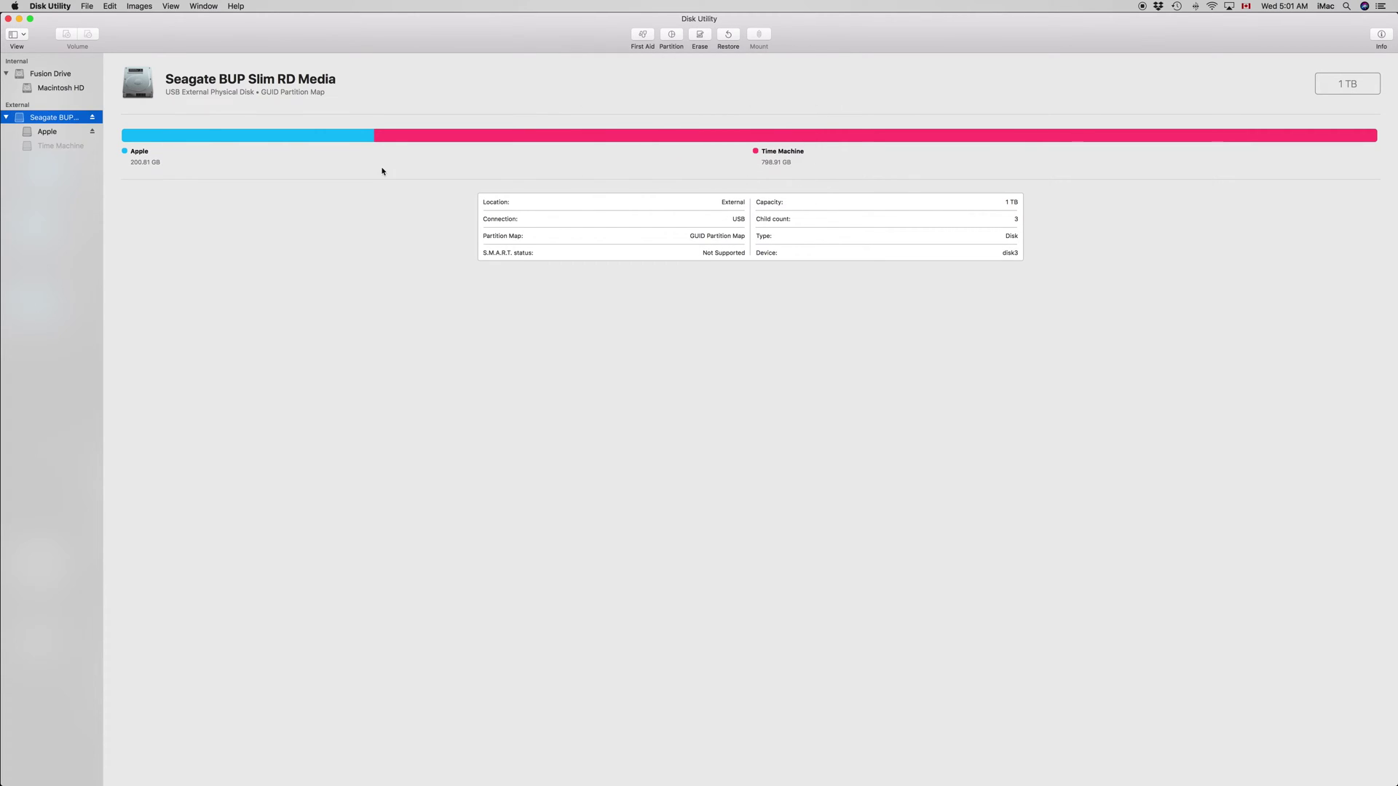
# Step: Select the Time Machine volume and cancel its Erase sheet
pyautogui.click(42, 147)
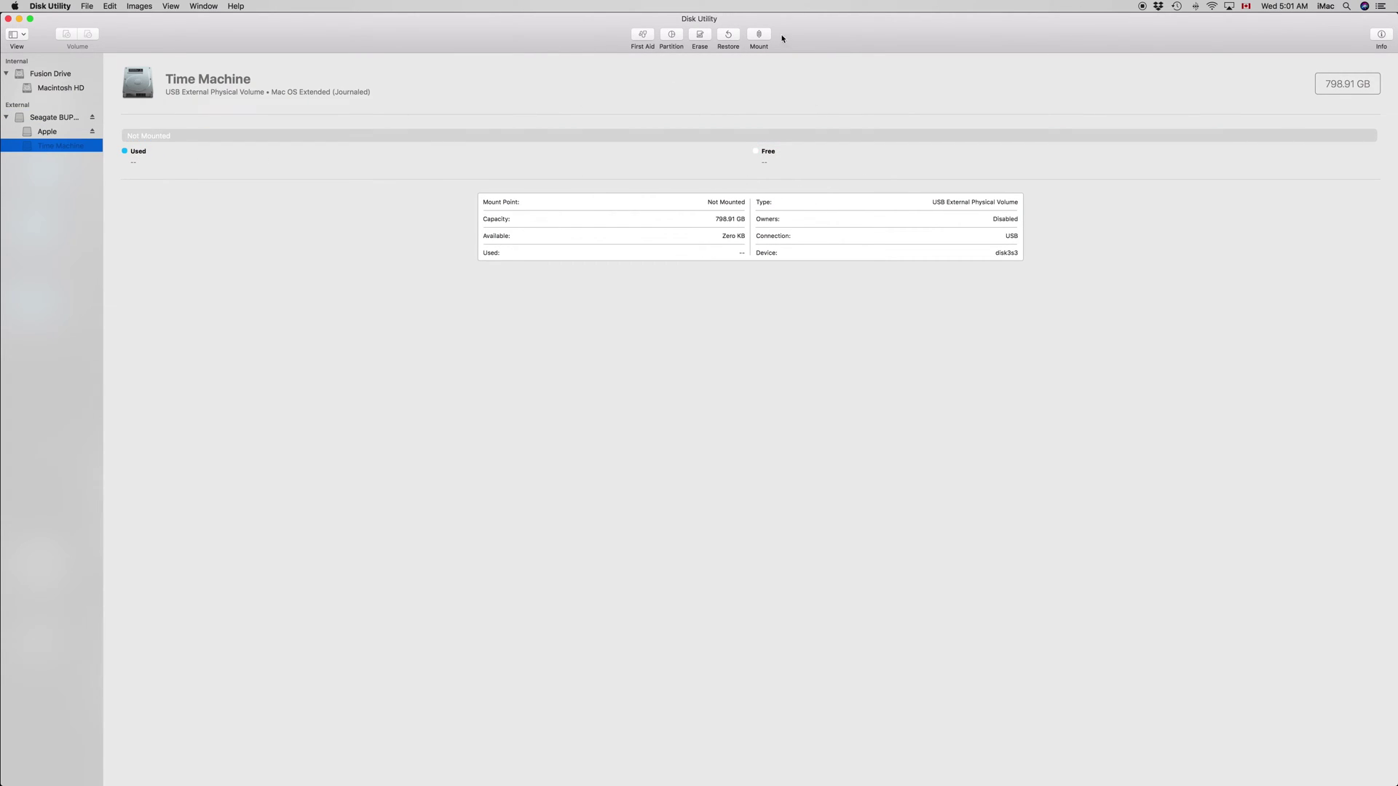
pyautogui.click(700, 35)
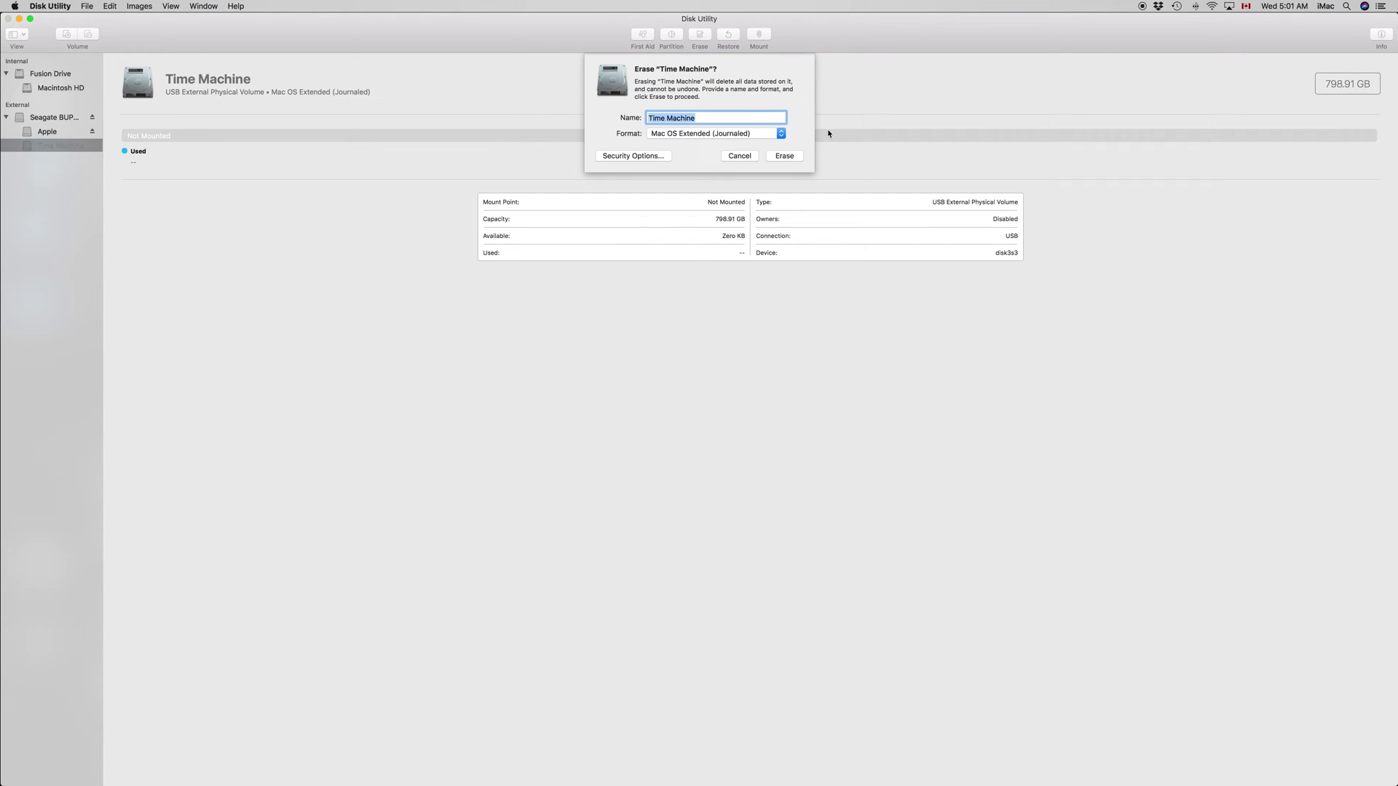
pyautogui.click(740, 156)
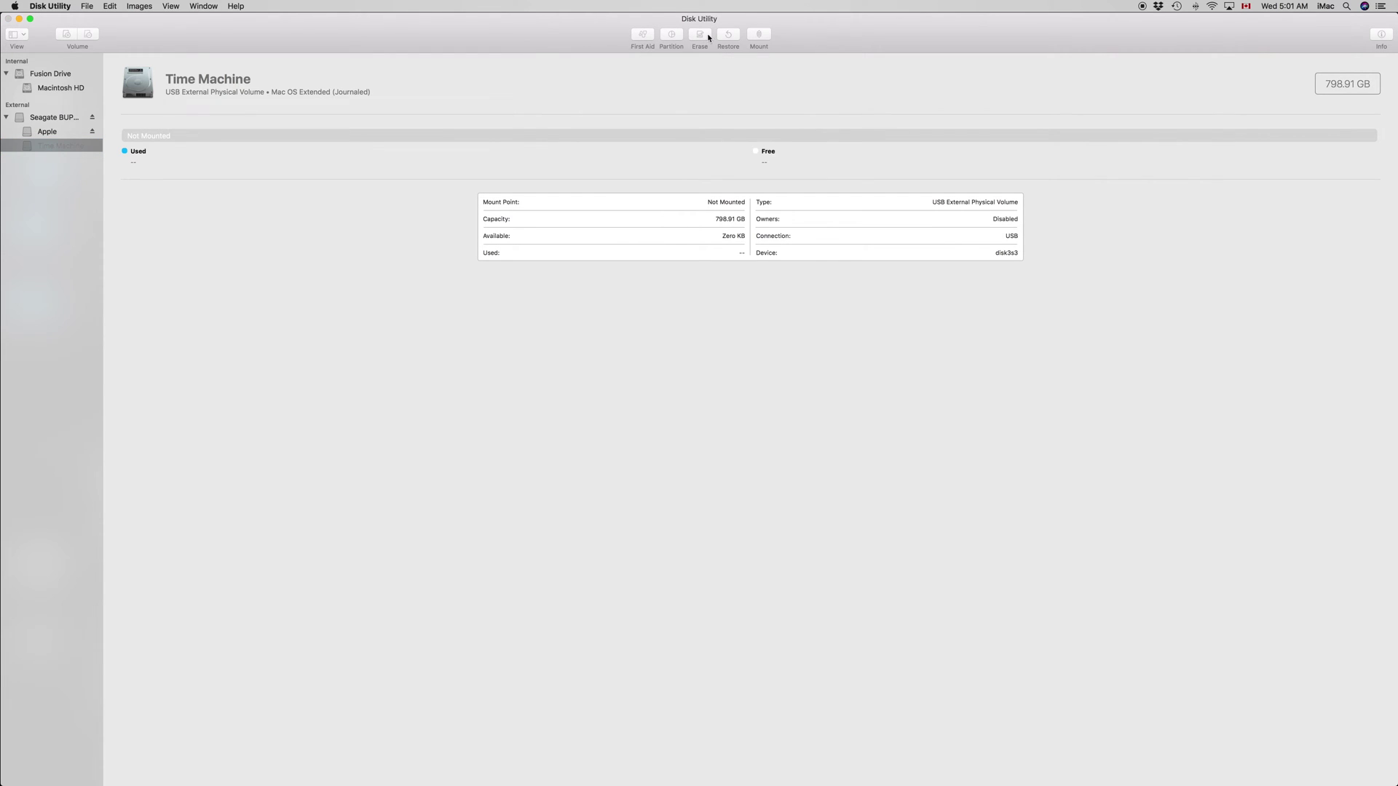
# Step: Run First Aid on Time Machine and read the log showing failure with exit code 8
pyautogui.click(642, 36)
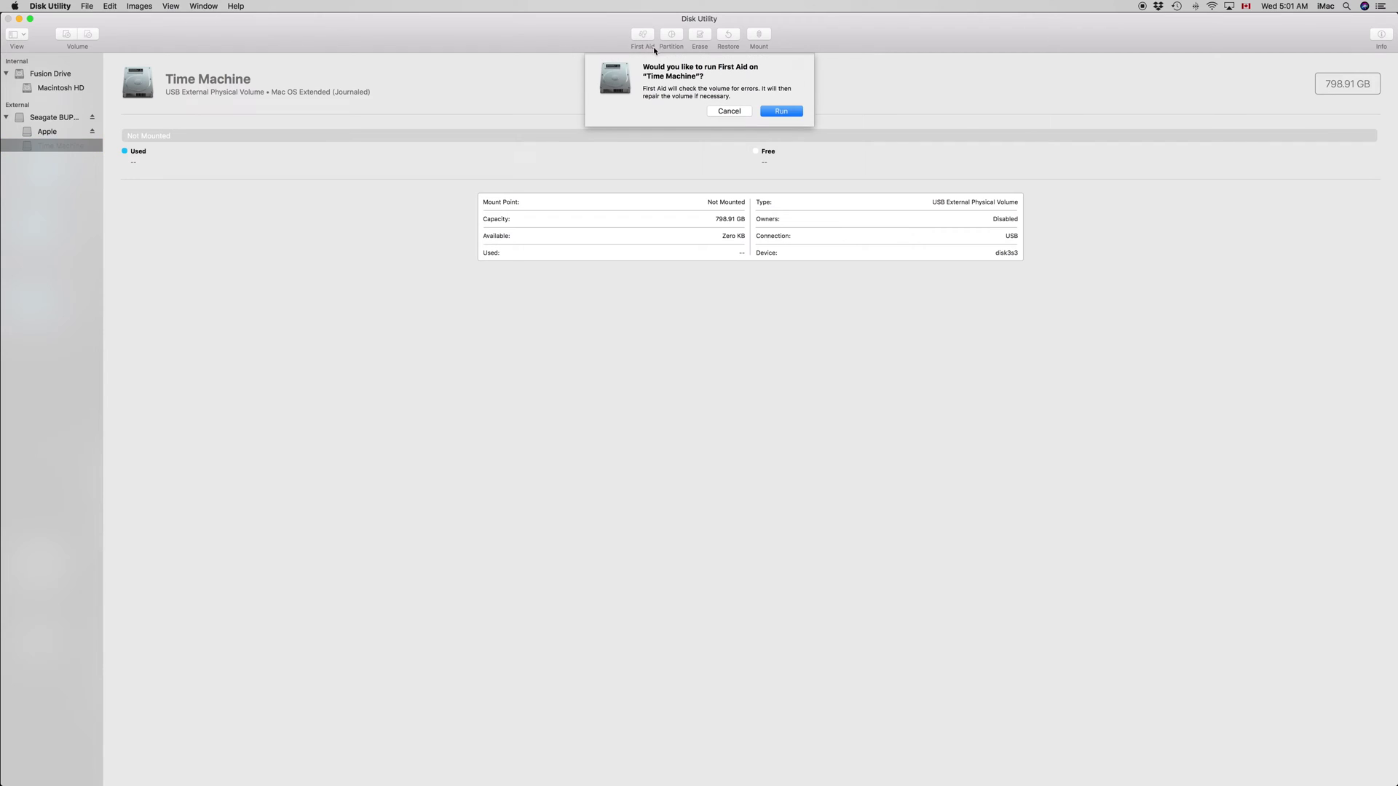
pyautogui.click(782, 111)
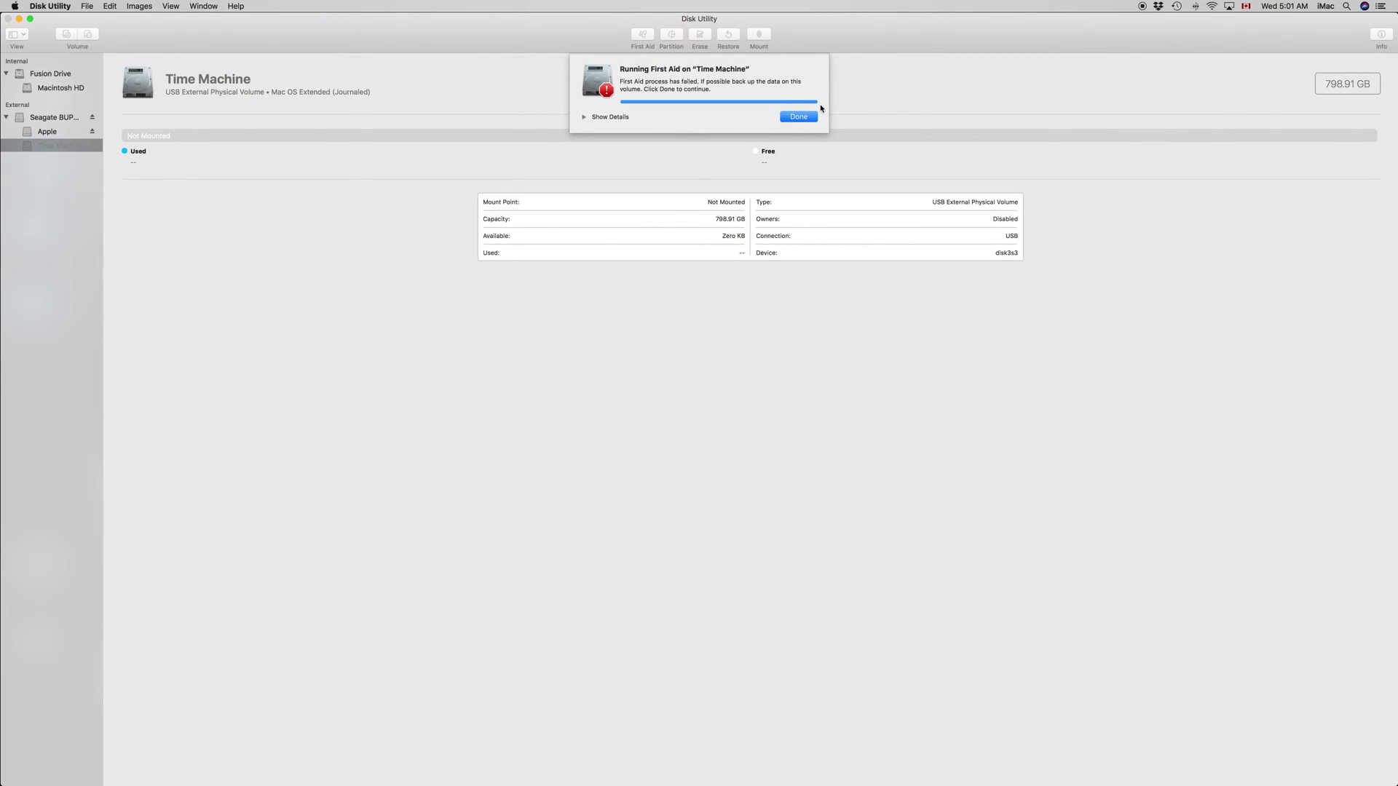
pyautogui.click(582, 117)
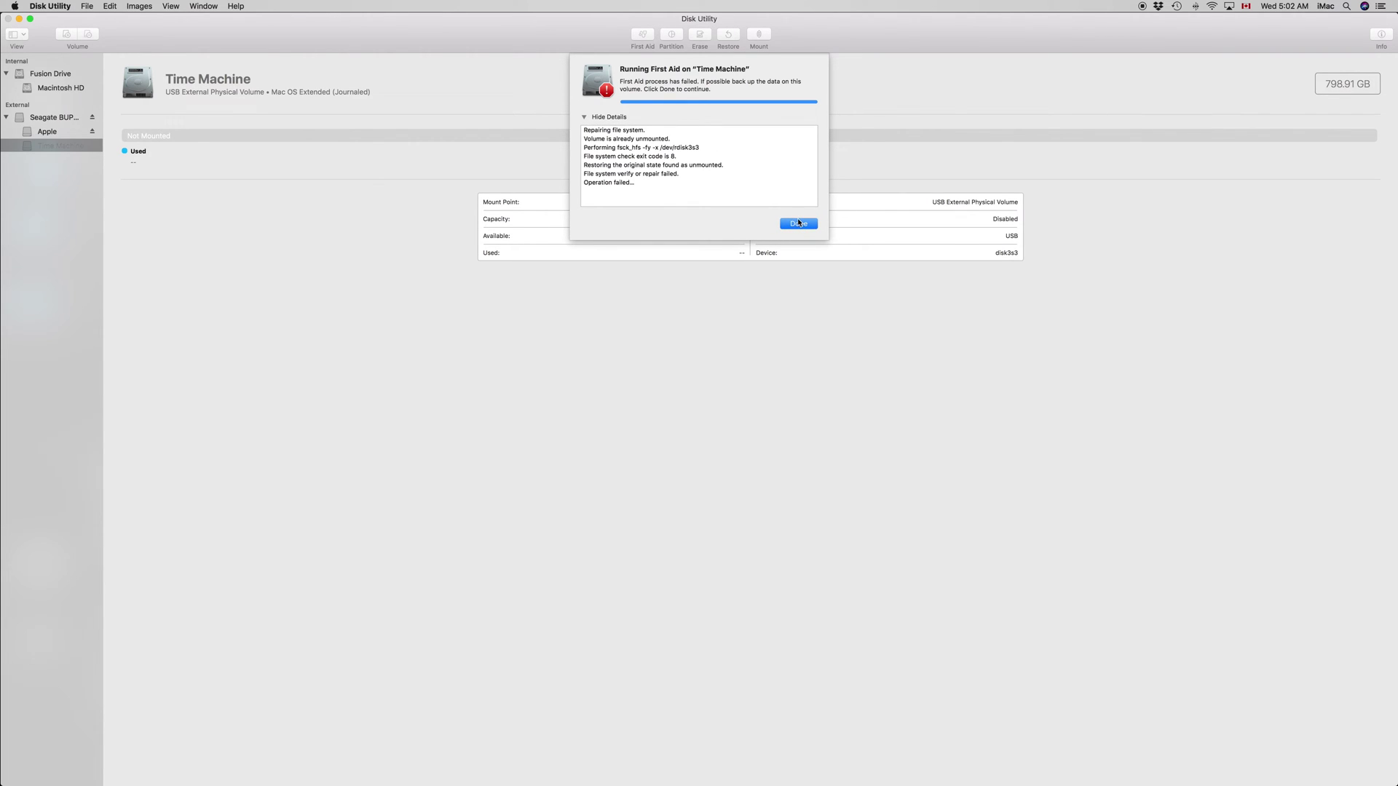
pyautogui.click(799, 223)
# Step: Erase Time Machine as Mac OS Extended (Journaled) and read the 'Couldn't open disk' failure log
pyautogui.click(701, 38)
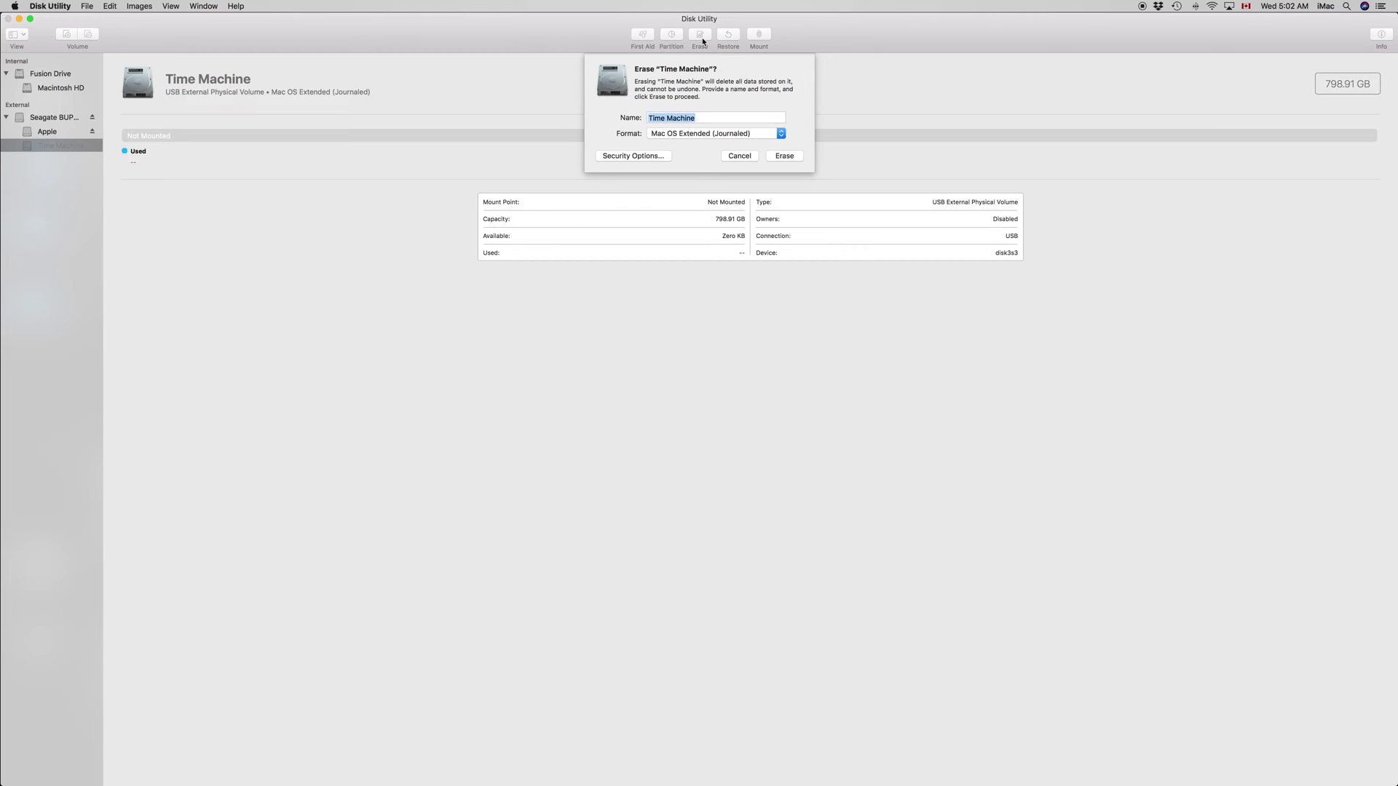
pyautogui.click(785, 155)
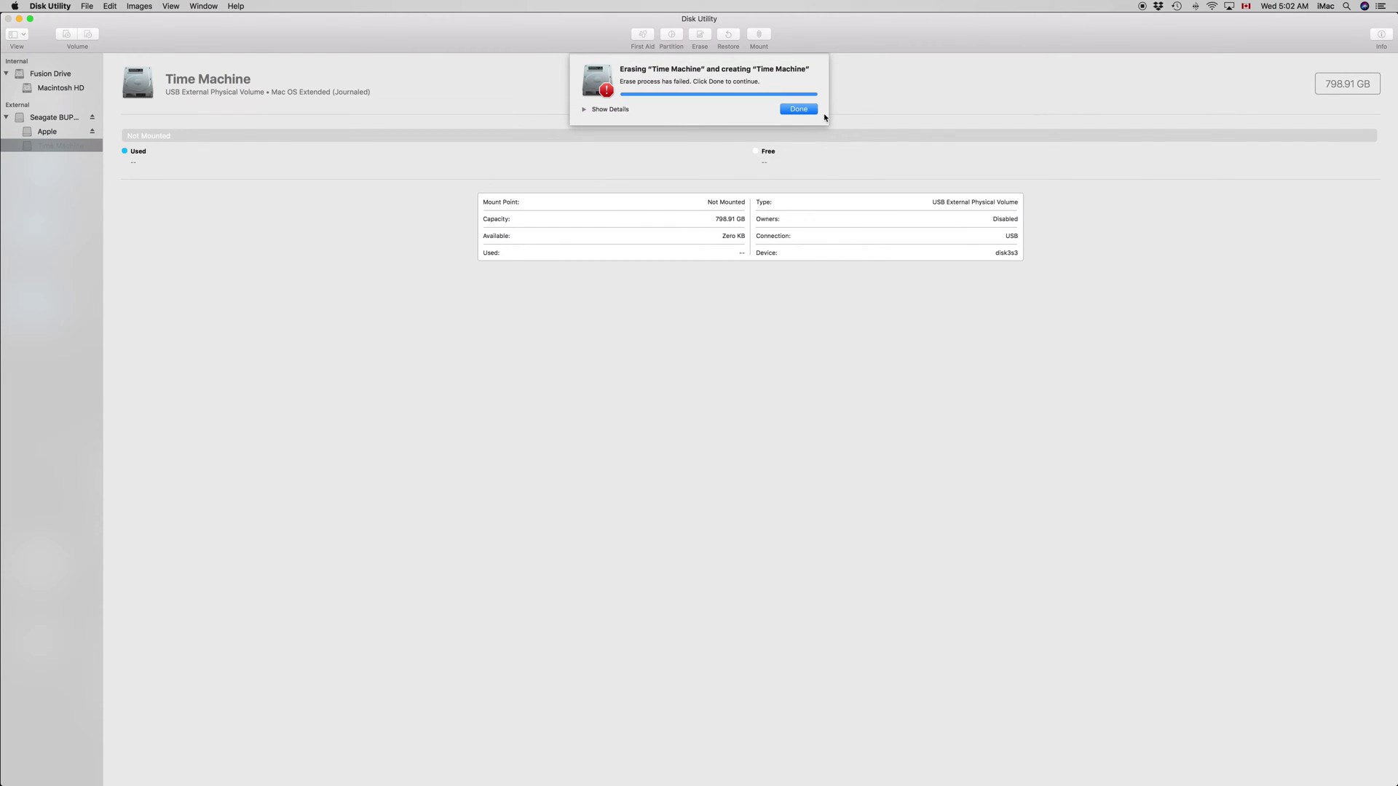
pyautogui.click(585, 109)
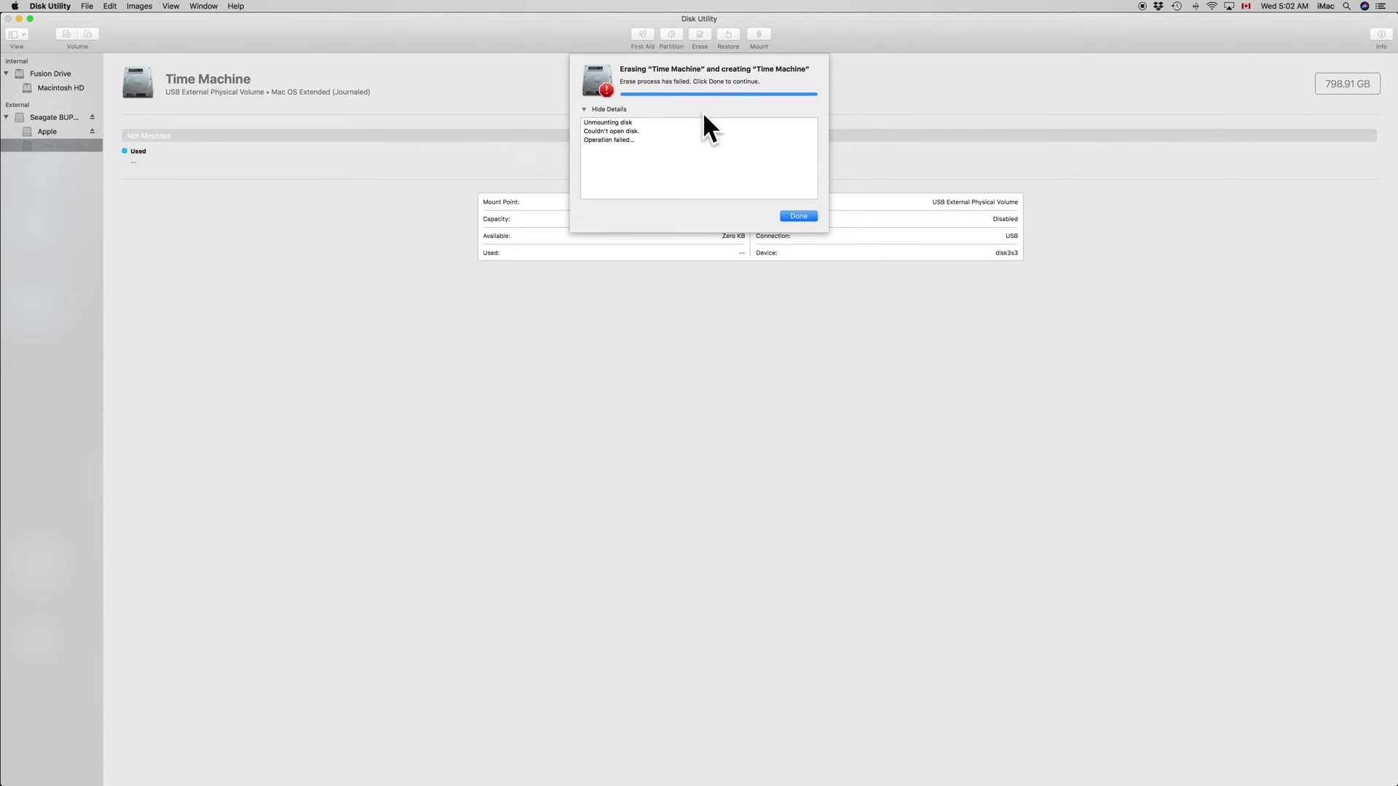
pyautogui.click(811, 217)
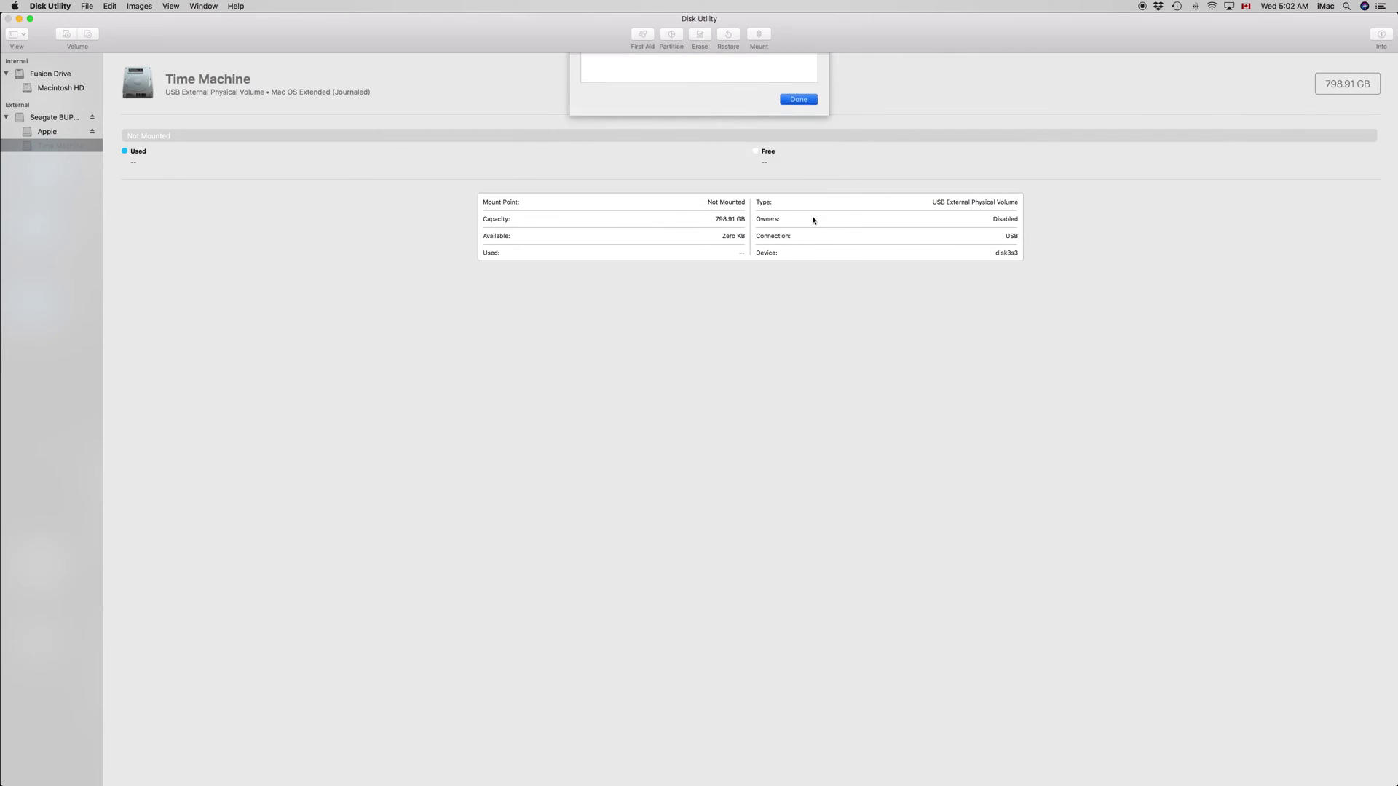
# Step: Run First Aid on the whole Seagate disk
pyautogui.click(53, 118)
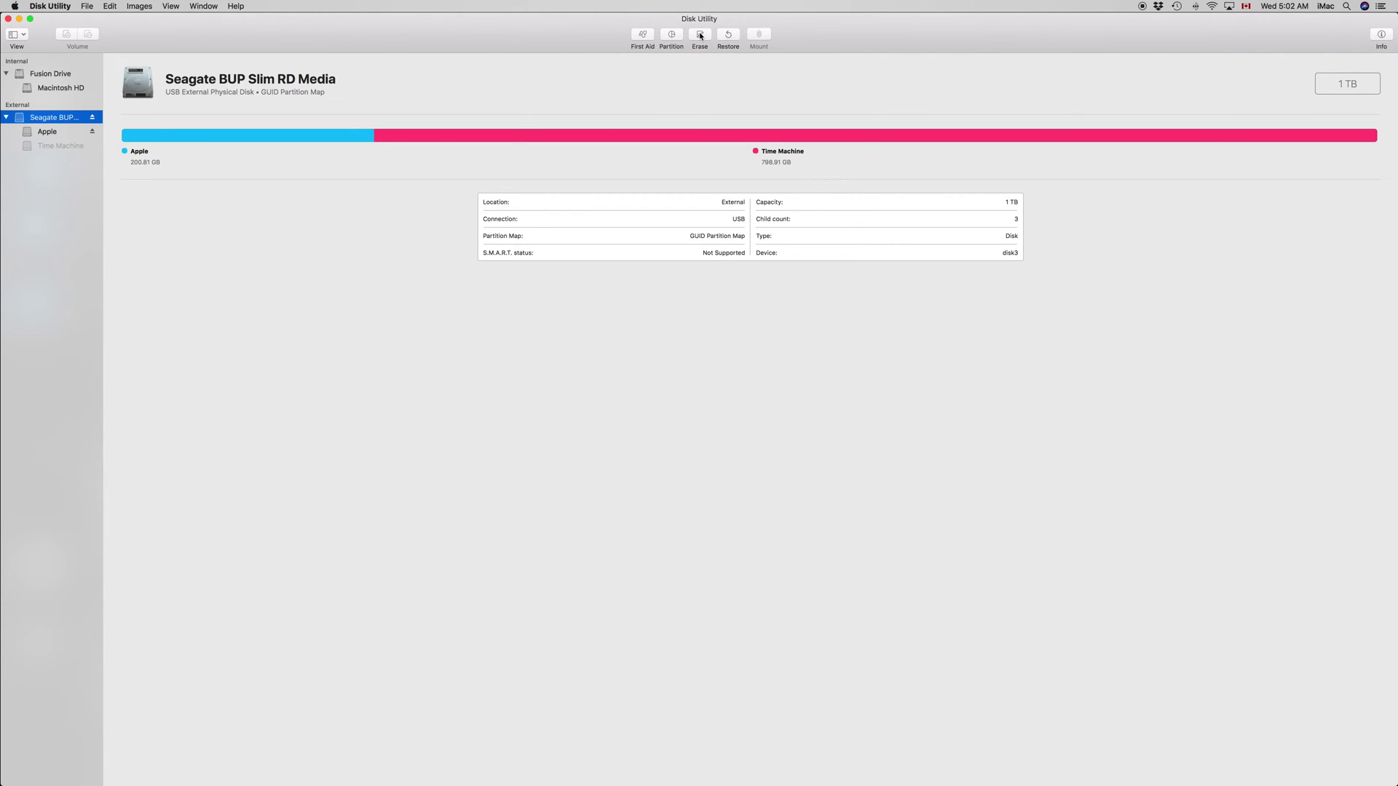
pyautogui.click(642, 33)
pyautogui.click(779, 110)
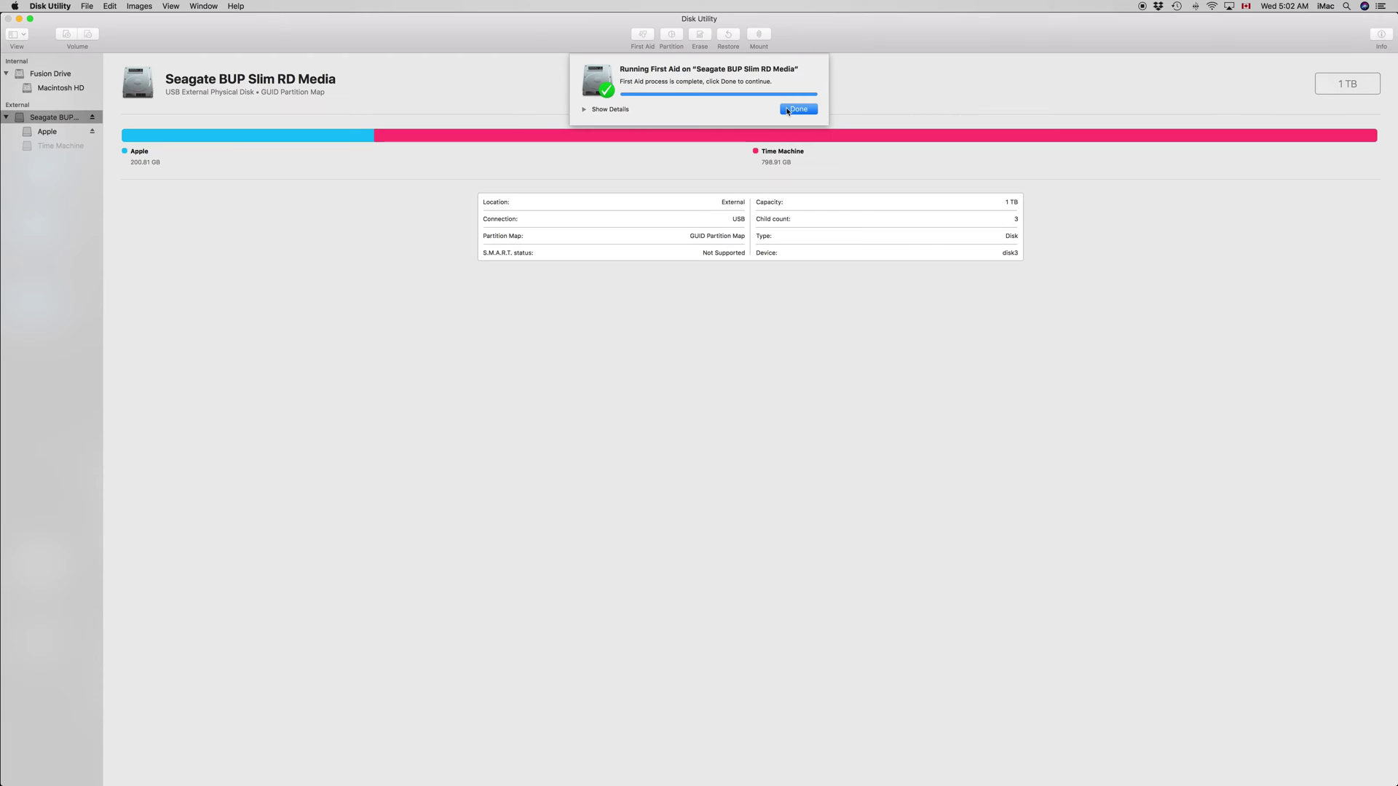
# Step: Prepare to erase the Seagate disk as Untitled, Mac OS Extended (Journaled), GUID Partition Map
pyautogui.click(796, 109)
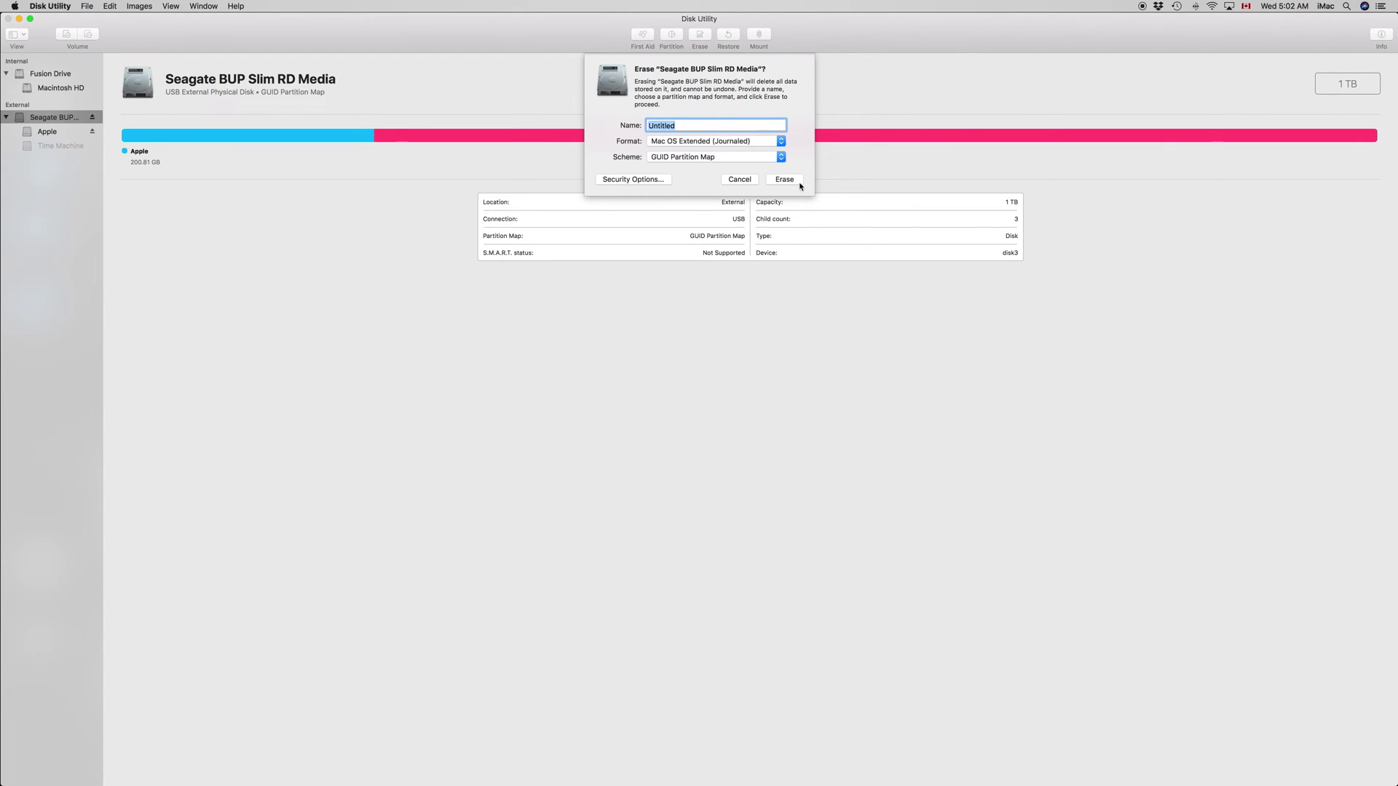
pyautogui.click(780, 158)
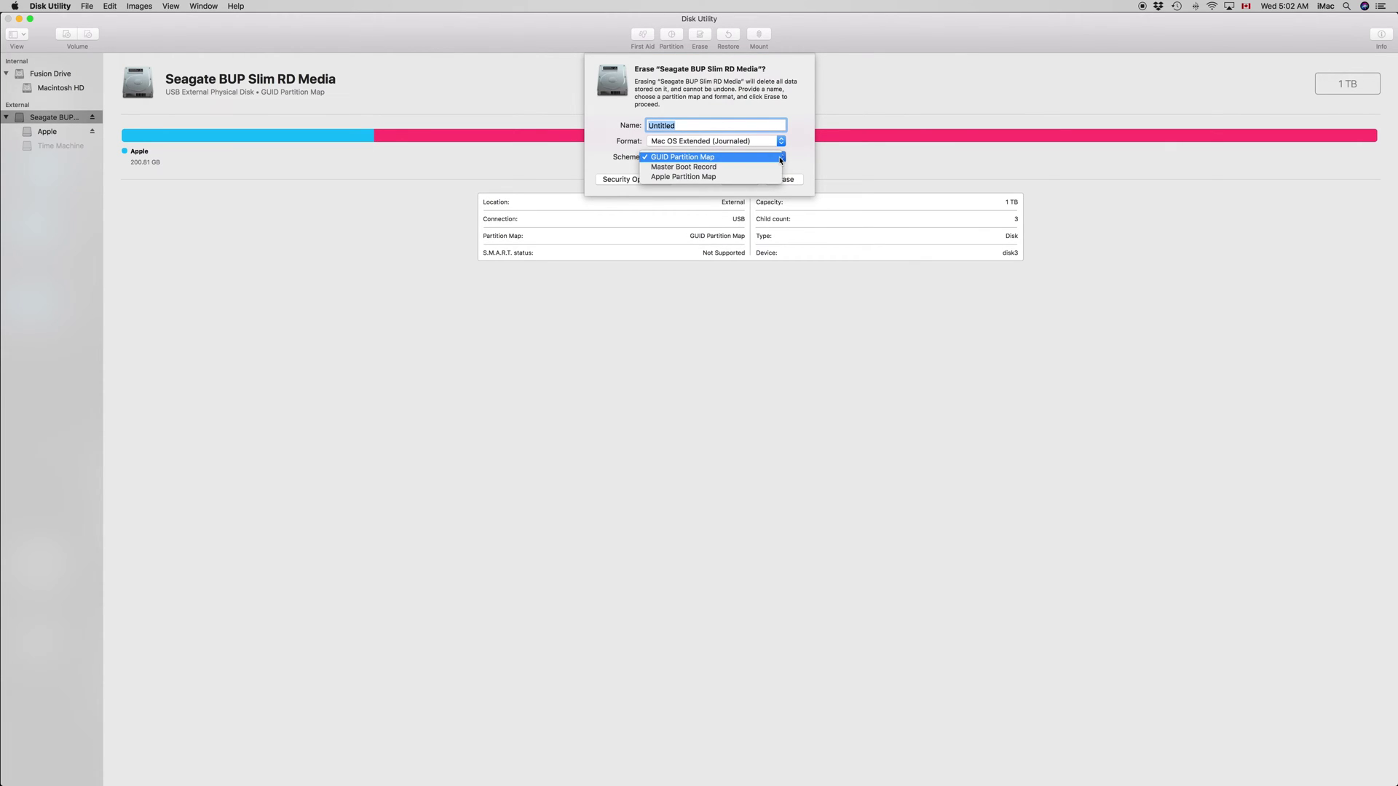
pyautogui.click(726, 164)
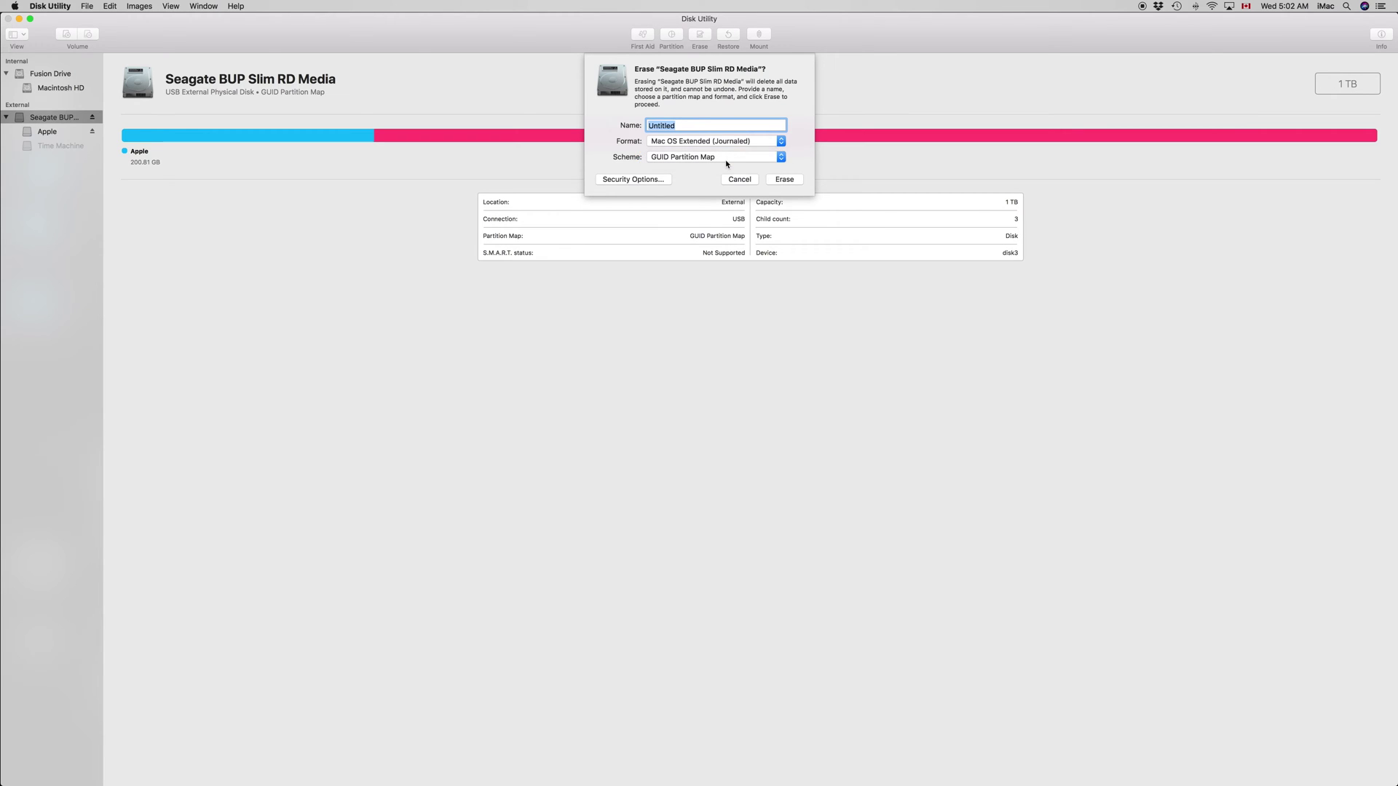
# Step: Erase the Seagate disk as Untitled and watch the log stall at 'Couldn't unmount disk'
pyautogui.click(783, 181)
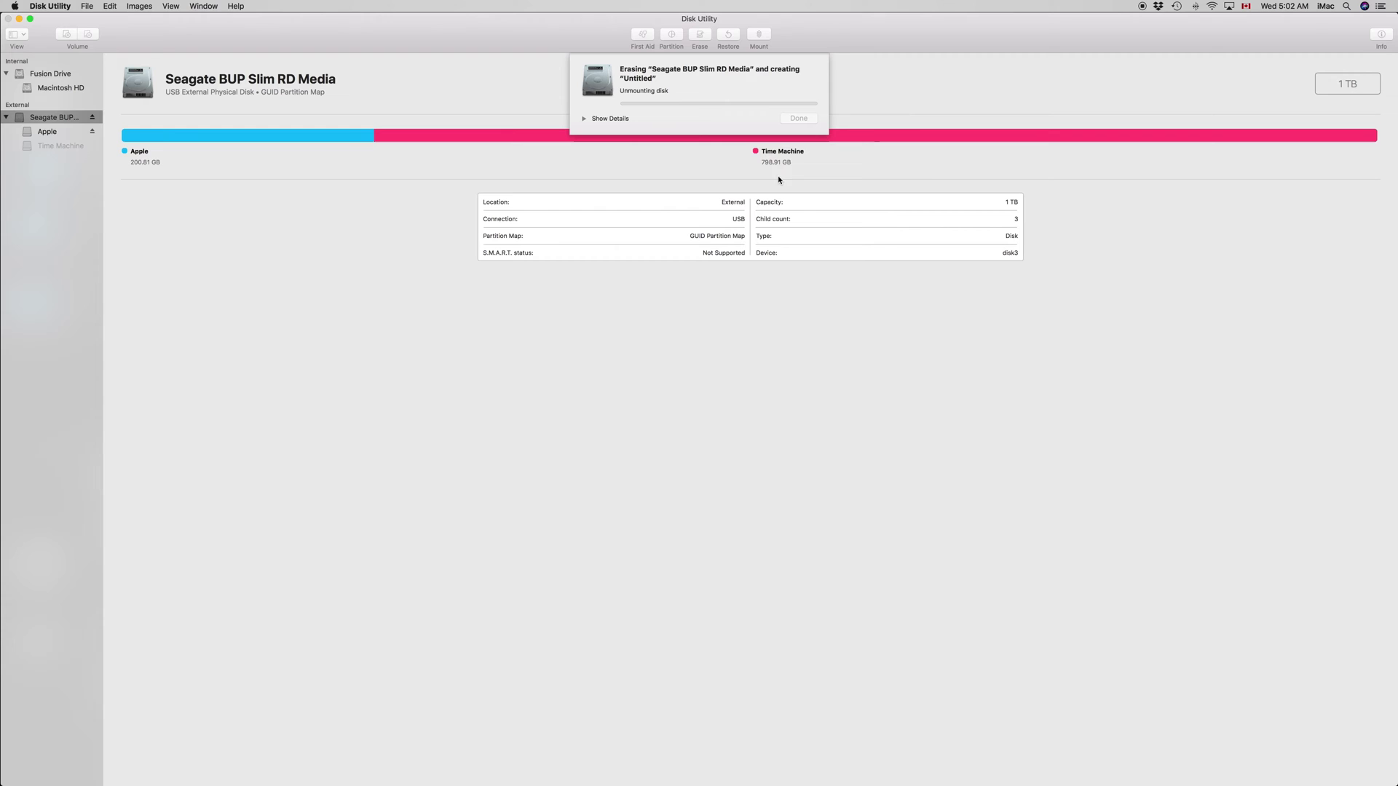
pyautogui.click(584, 119)
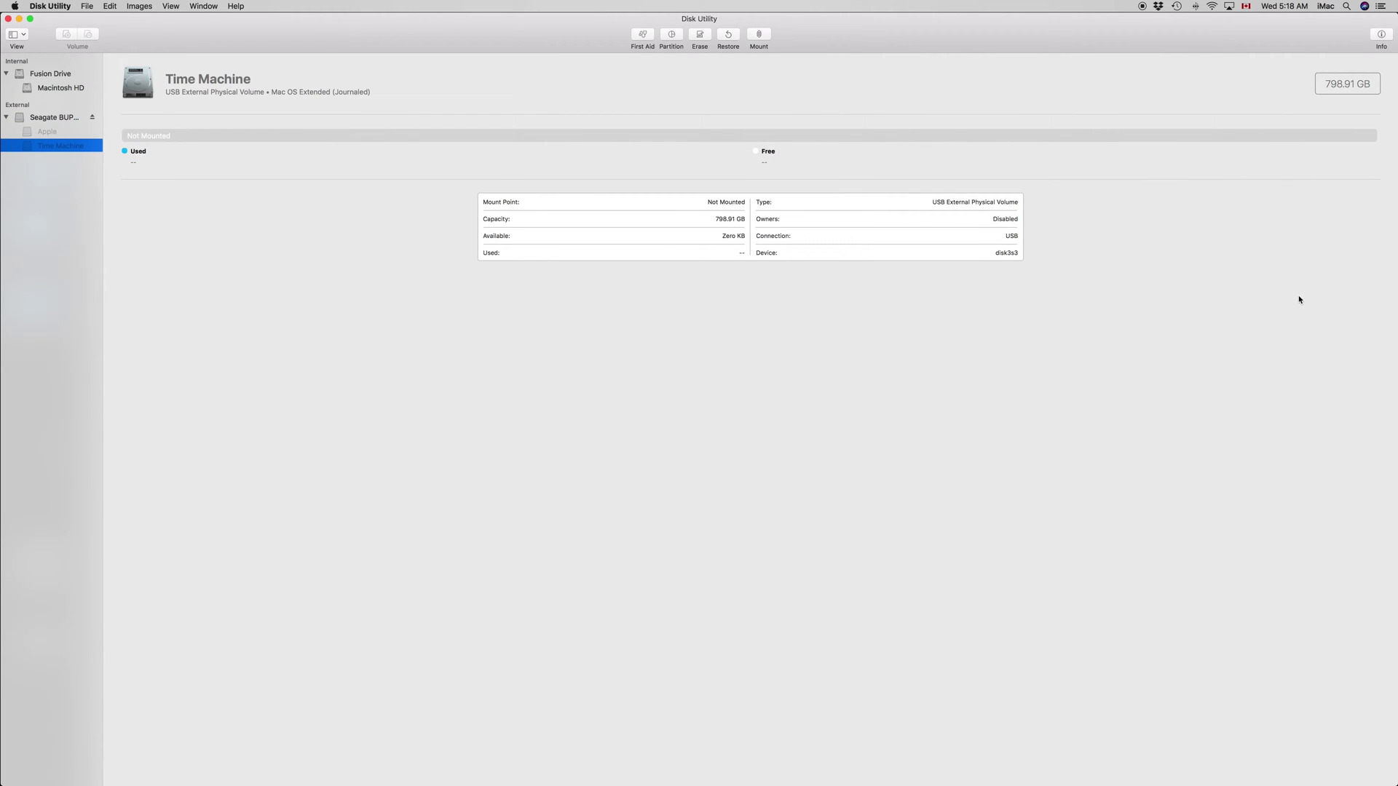
# Step: Search Spotlight for 'terminal' to bring up the Terminal app as top hit
pyautogui.click(1355, 8)
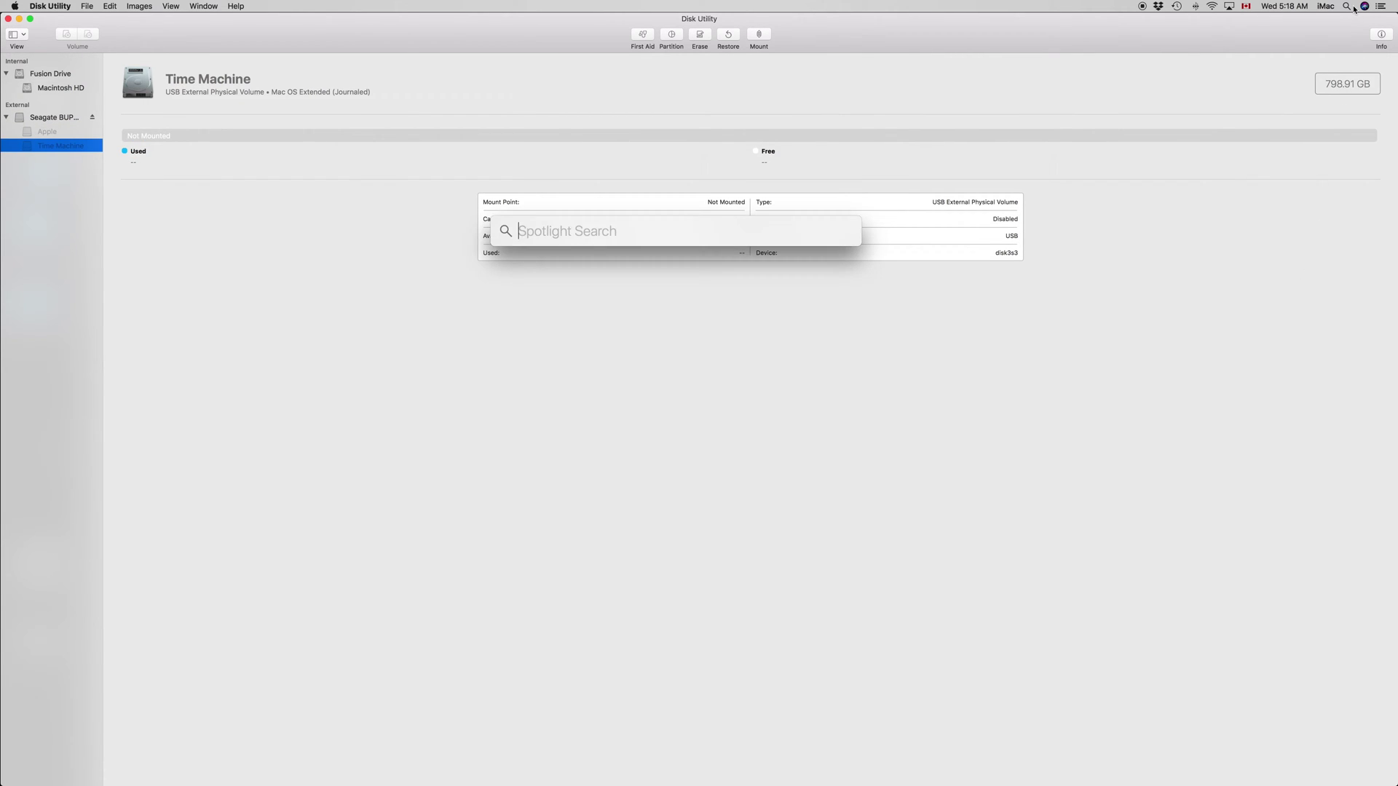
pyautogui.write('d')
pyautogui.press('BackSpace')
pyautogui.write('terminal')
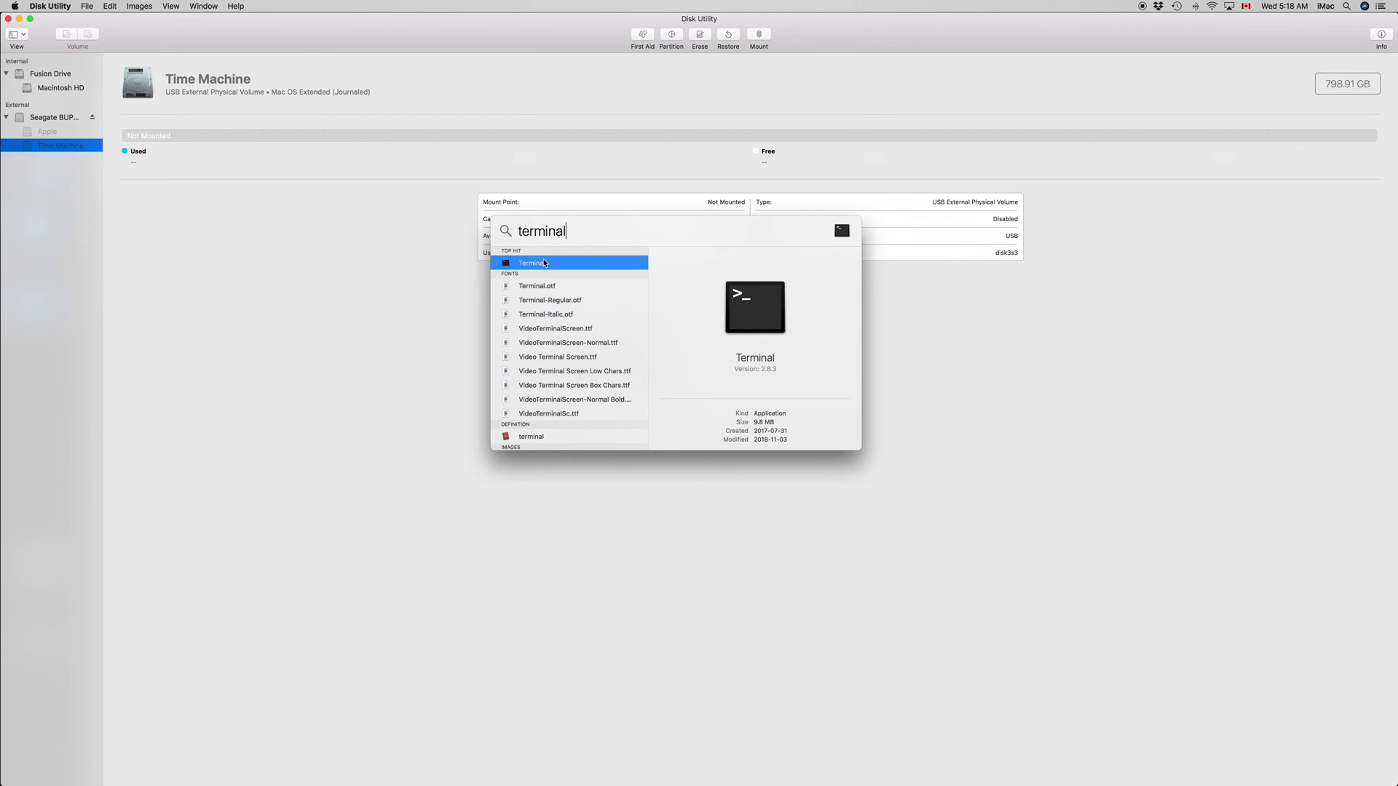
# Step: Launch Terminal and run 'diskutil list'
pyautogui.click(543, 263)
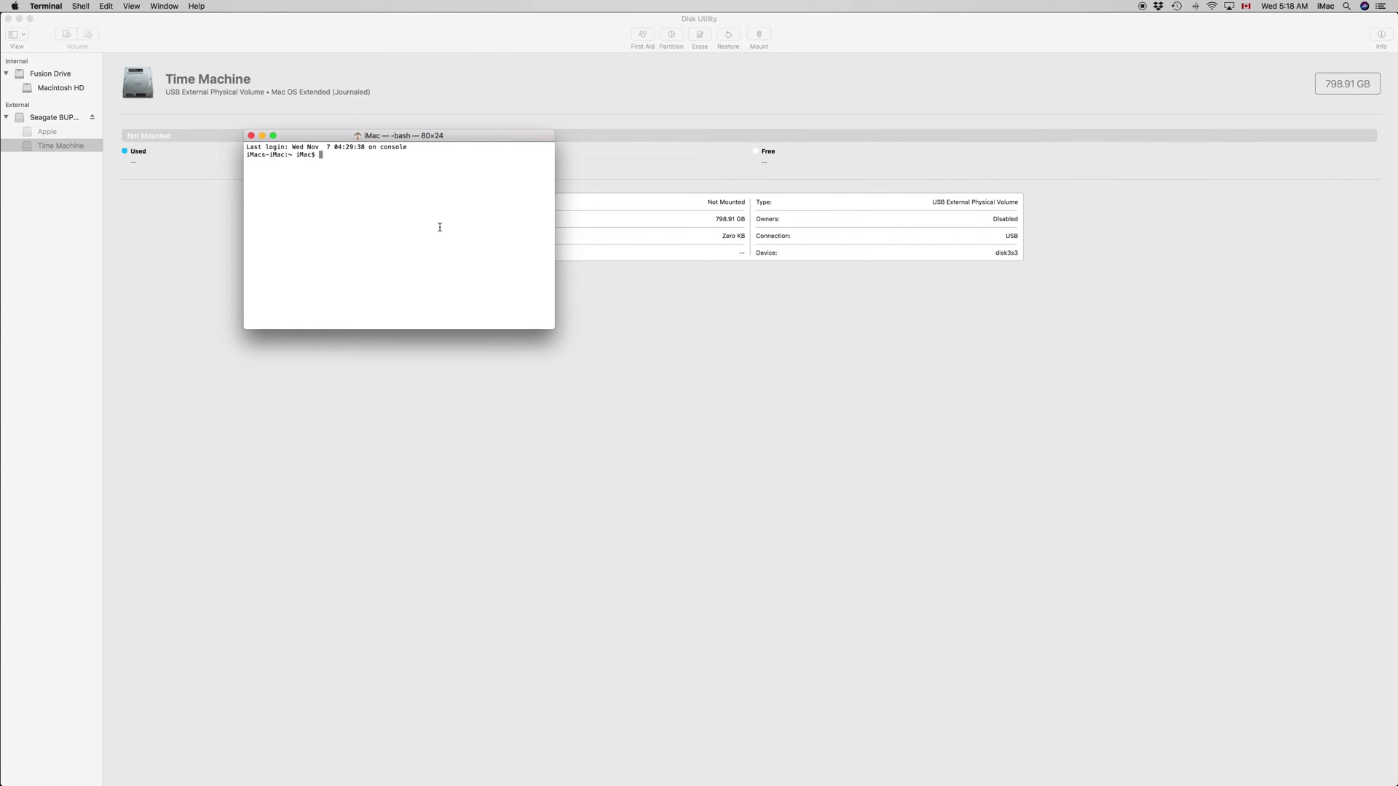
pyautogui.write('diskutill')
pyautogui.press('BackSpace')
pyautogui.write('list')
pyautogui.press('Return')
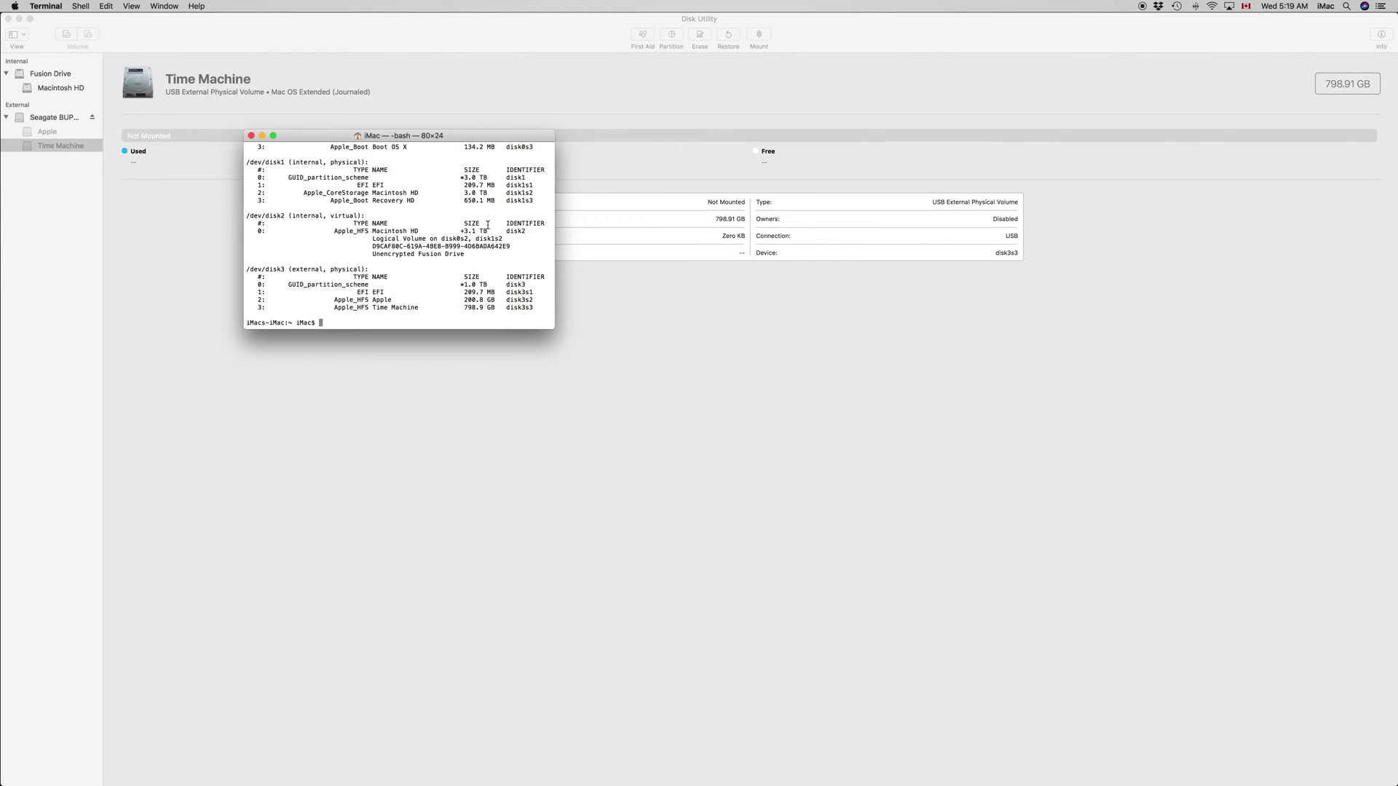
# Step: Enlarge the window and pick out /dev/disk3 with its Apple and Time Machine volumes
pyautogui.moveTo(554, 328); pyautogui.dragTo(641, 446)
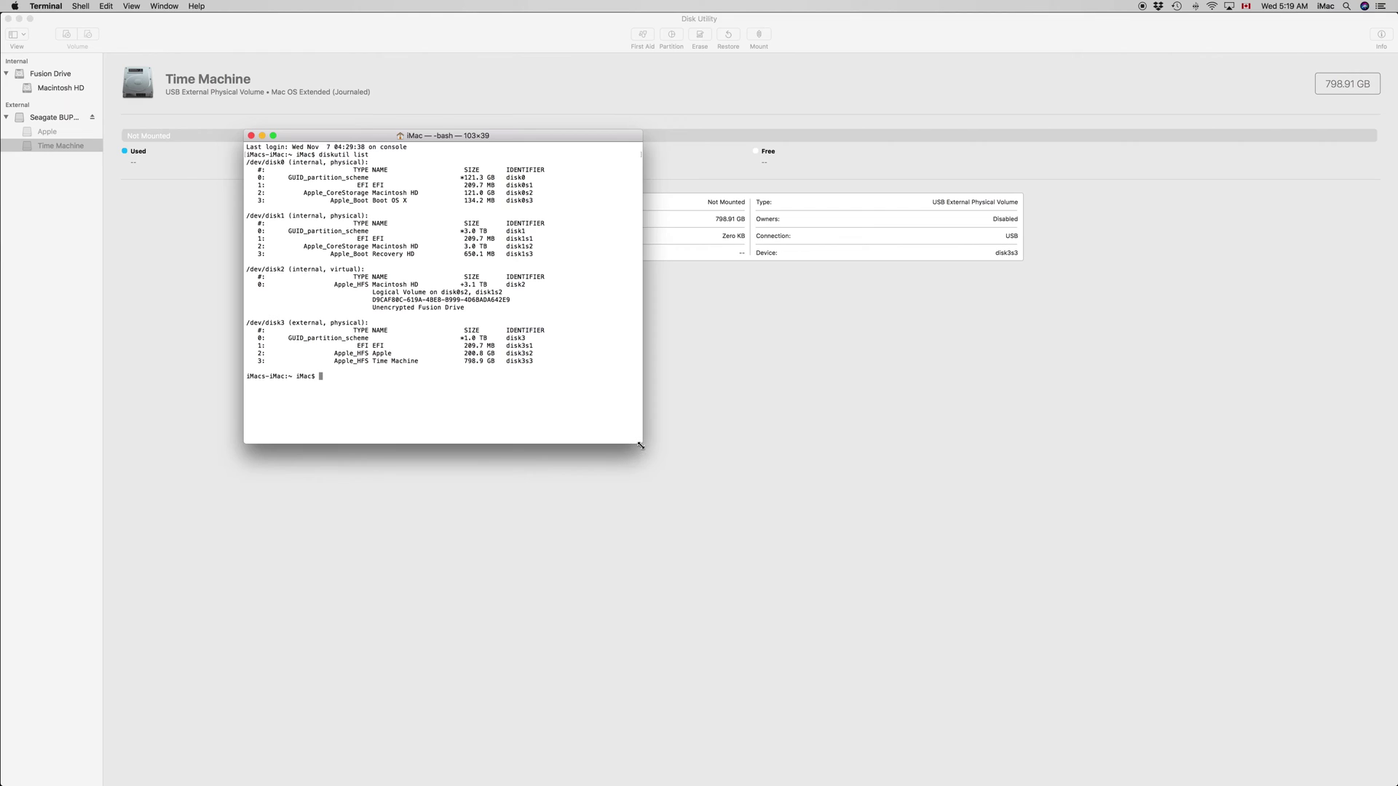
pyautogui.moveTo(420, 361); pyautogui.dragTo(374, 355)
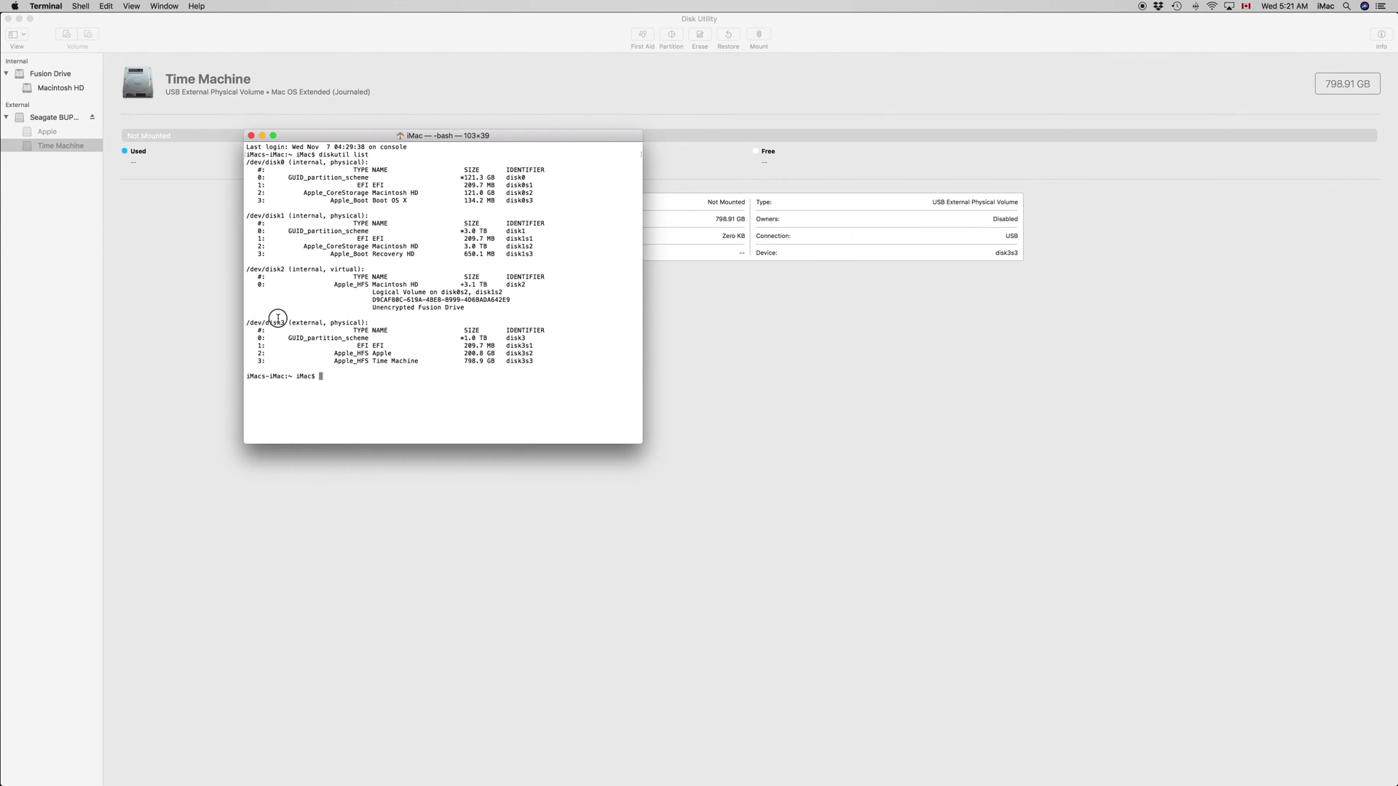
pyautogui.moveTo(246, 322); pyautogui.dragTo(286, 321)
# Step: Copy the /dev/disk3 identifier and clear the Terminal screen
pyautogui.click(106, 6)
pyautogui.click(130, 58)
pyautogui.click(381, 372)
pyautogui.write('clear')
pyautogui.press('Return')
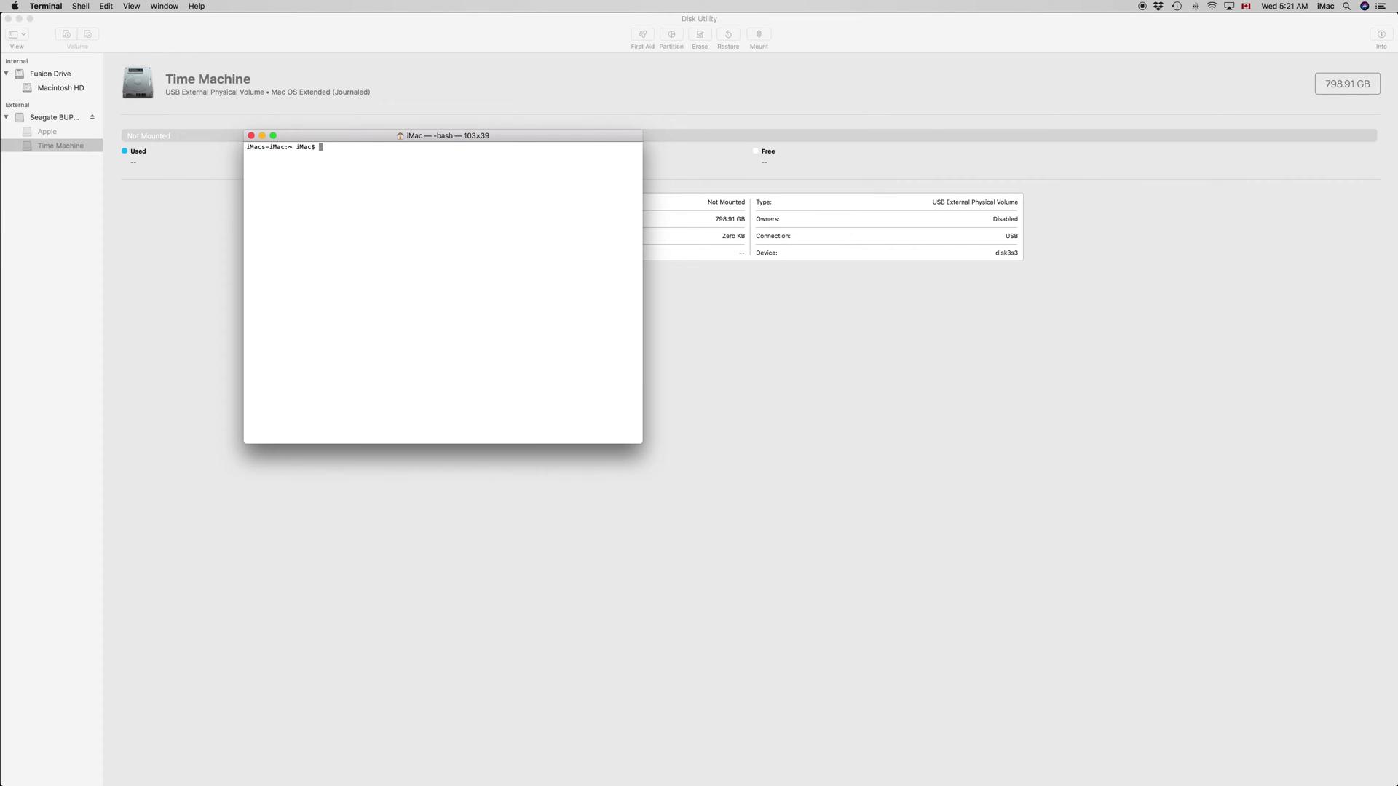
# Step: Run 'diskutil unmountDisk force /dev/disk3' to force-unmount all volumes on disk3
pyautogui.write('diskutil unmountDisk force')
pyautogui.click(104, 6)
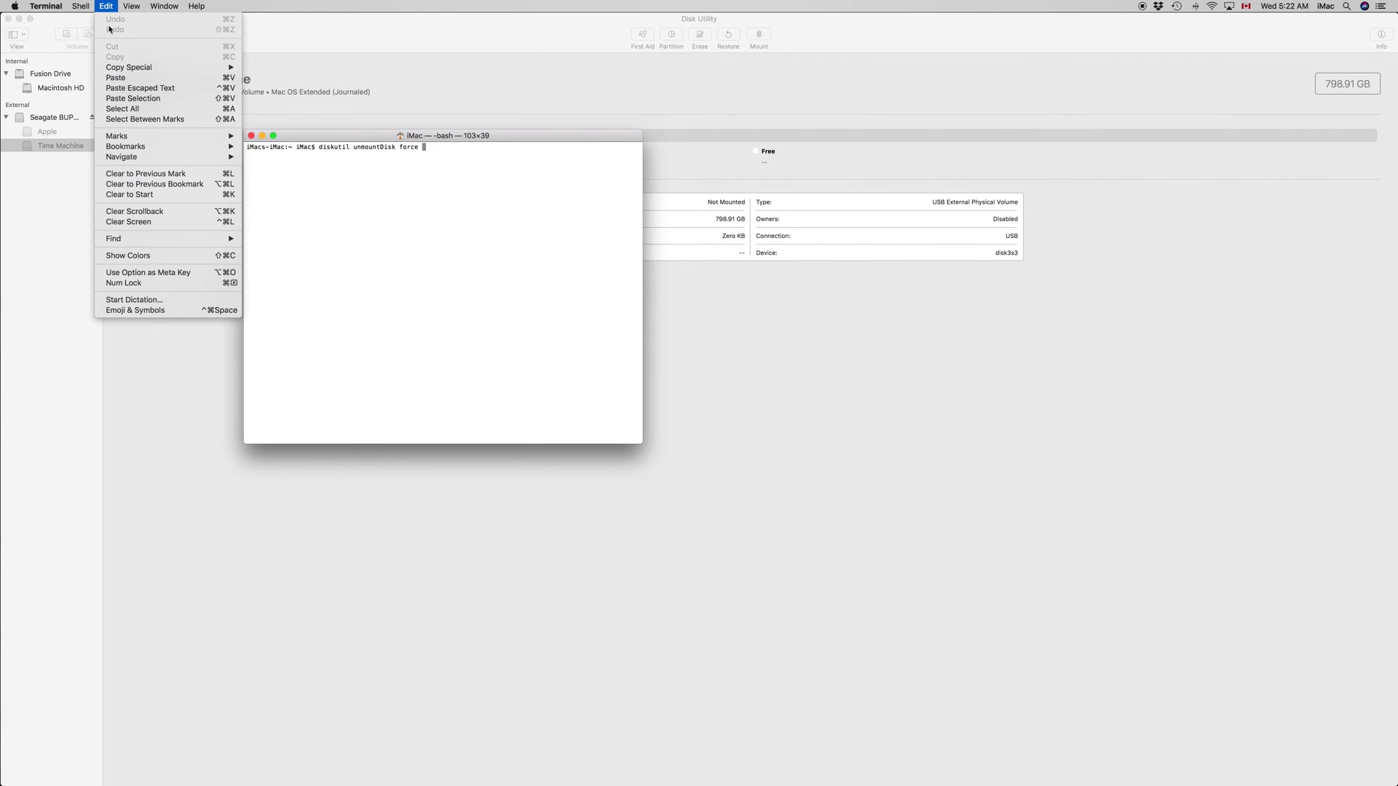
pyautogui.click(123, 78)
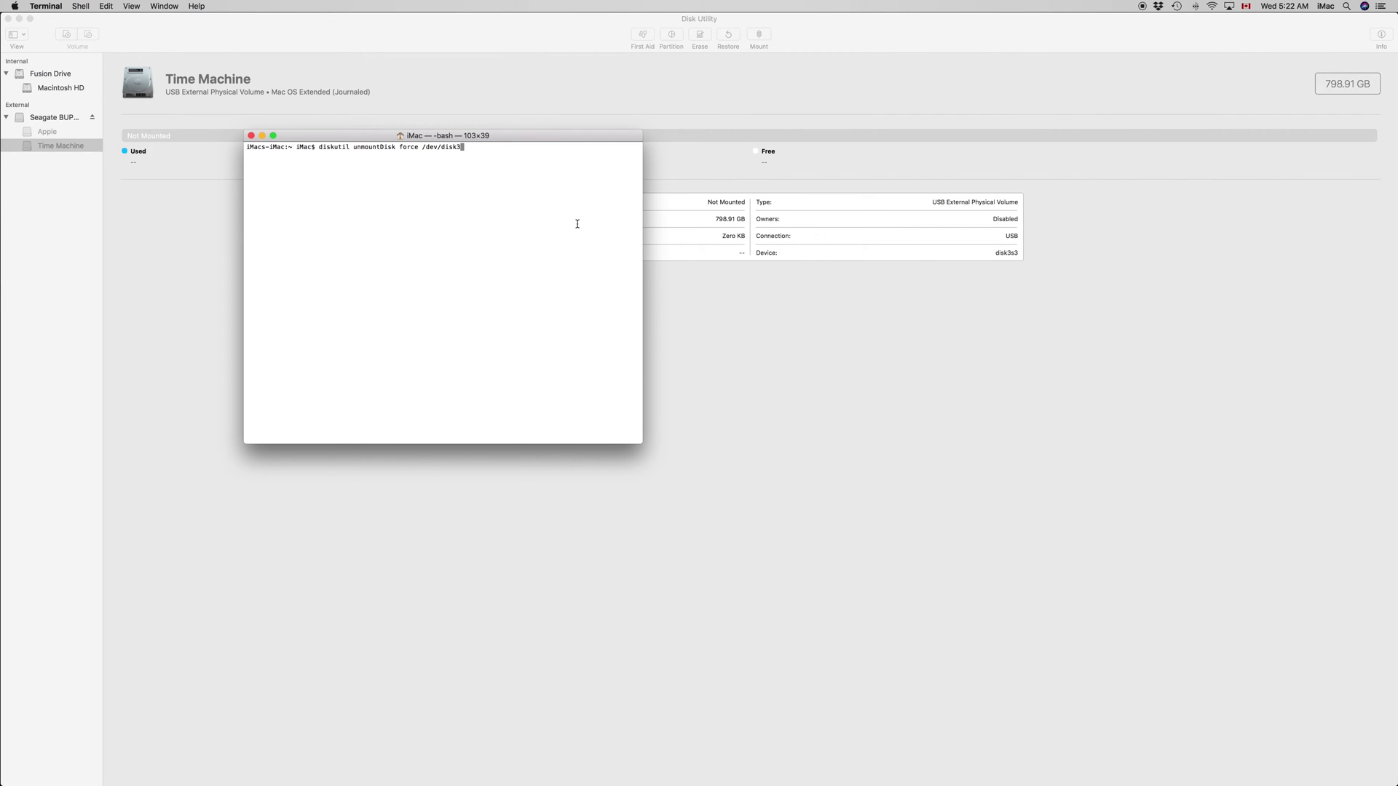
pyautogui.press('Return')
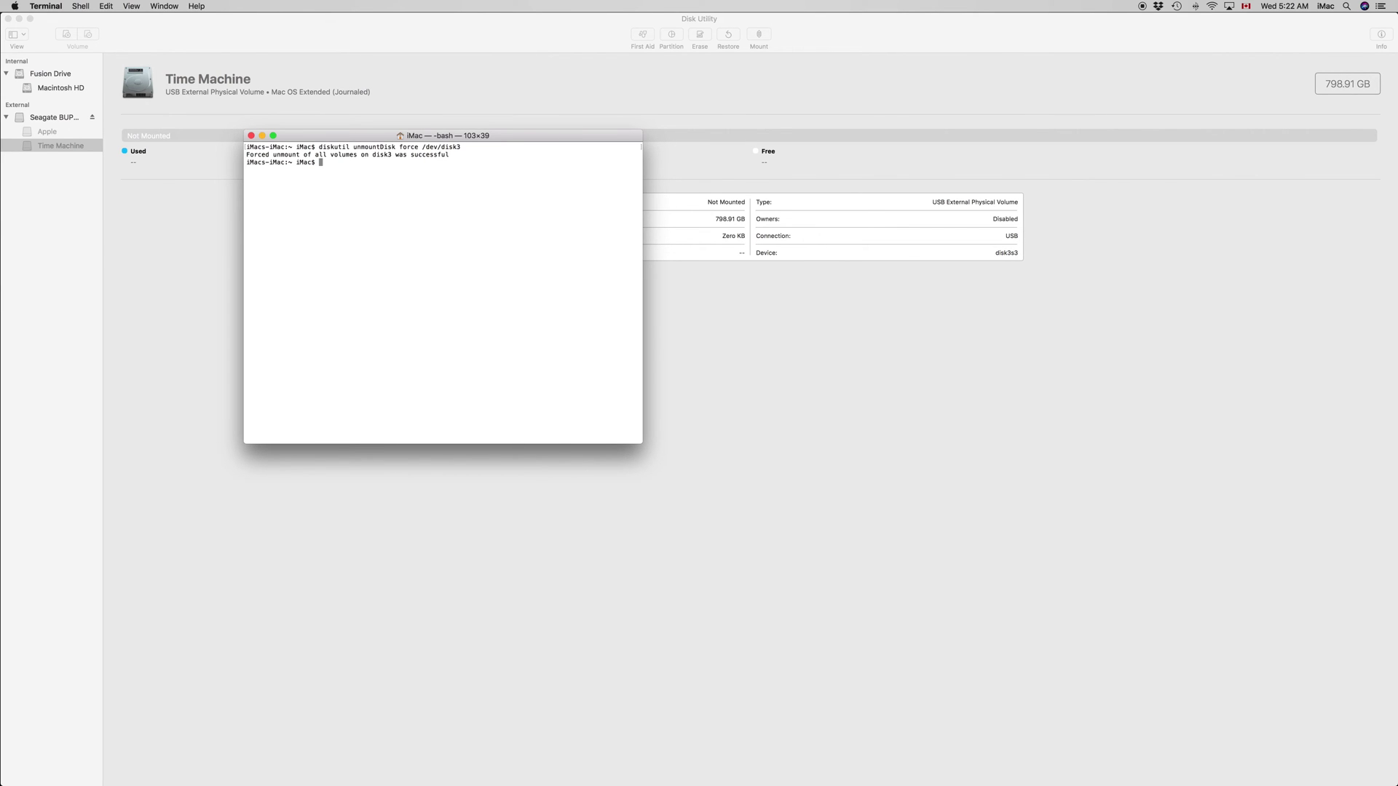
pyautogui.click(310, 47)
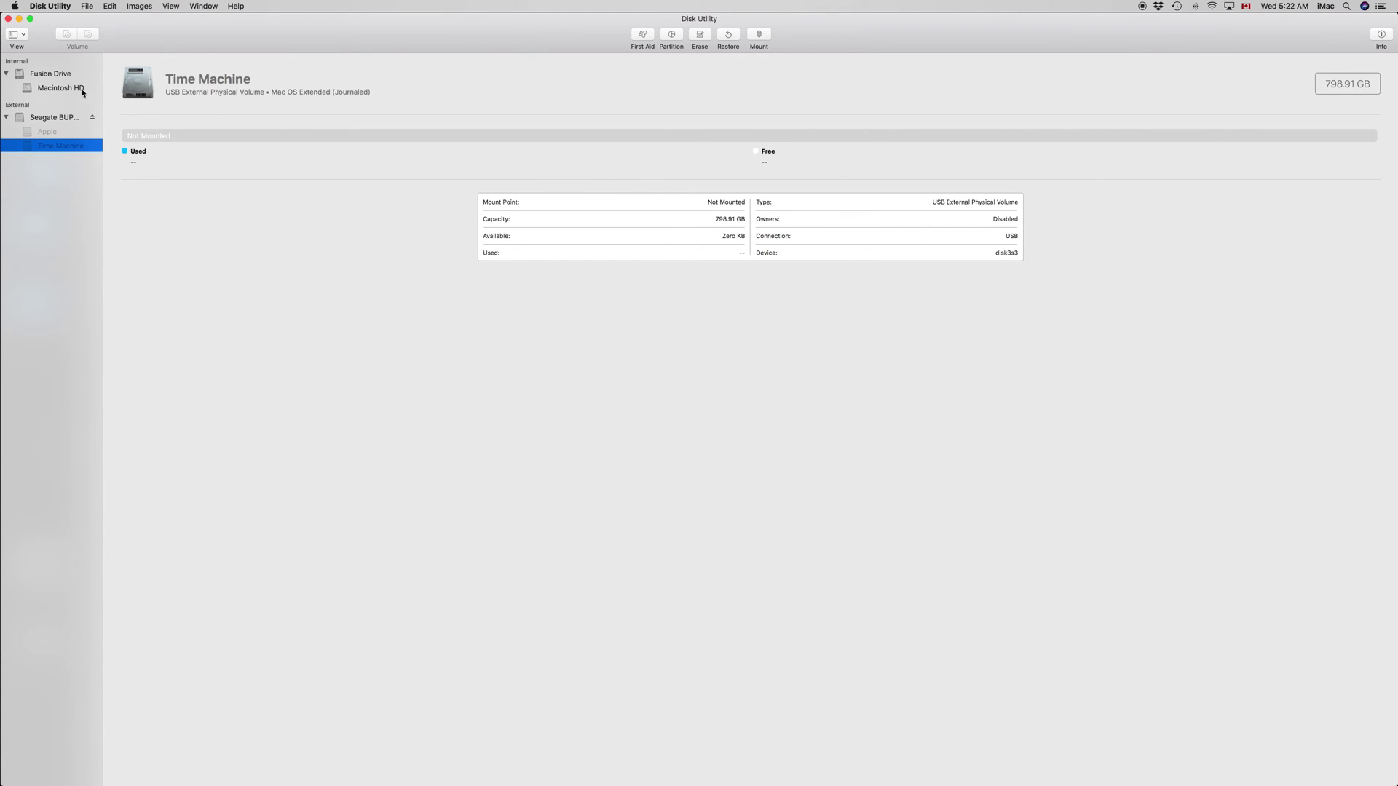
# Step: Erase the Seagate BUP Slim RD Media drive as Untitled, Mac OS Extended (Journaled), GUID Partition Map
pyautogui.click(55, 118)
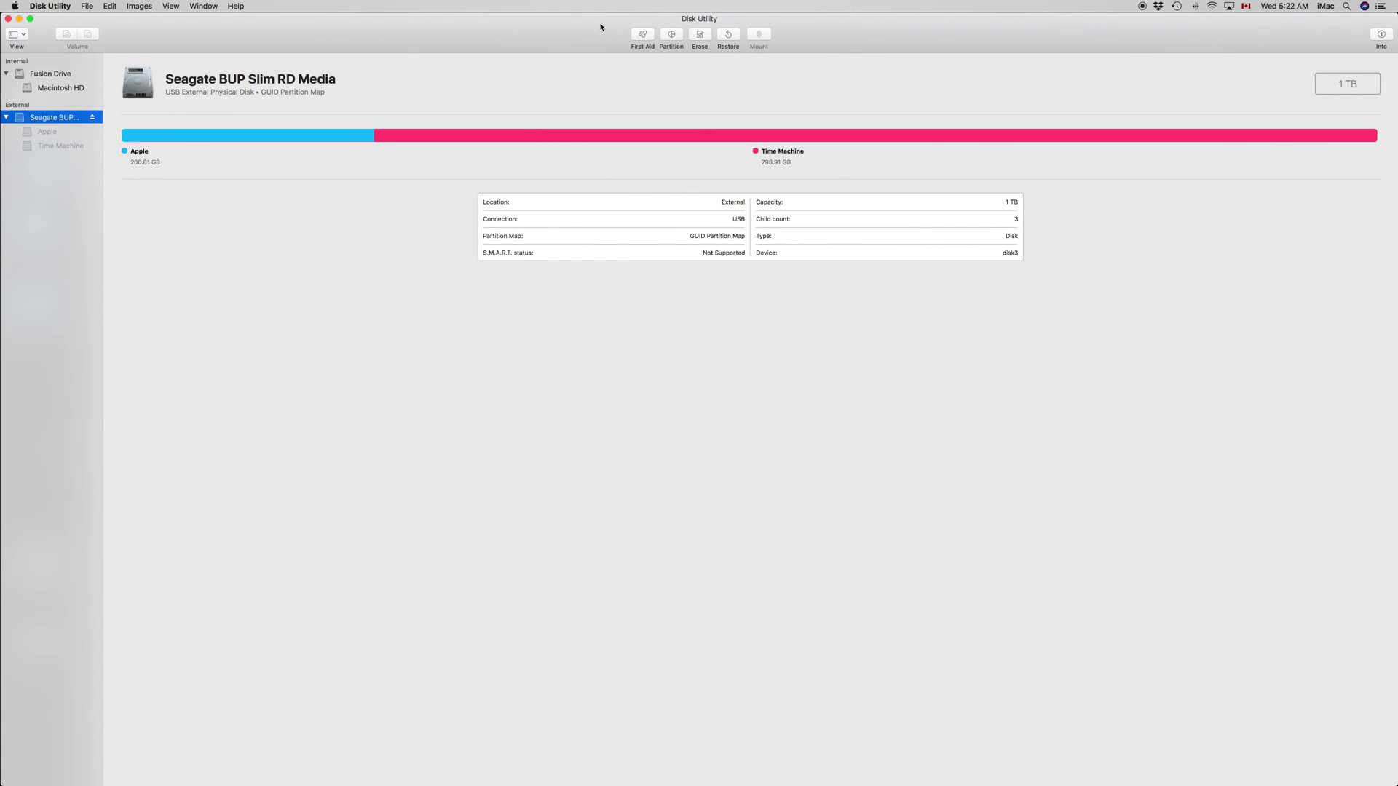
pyautogui.click(699, 34)
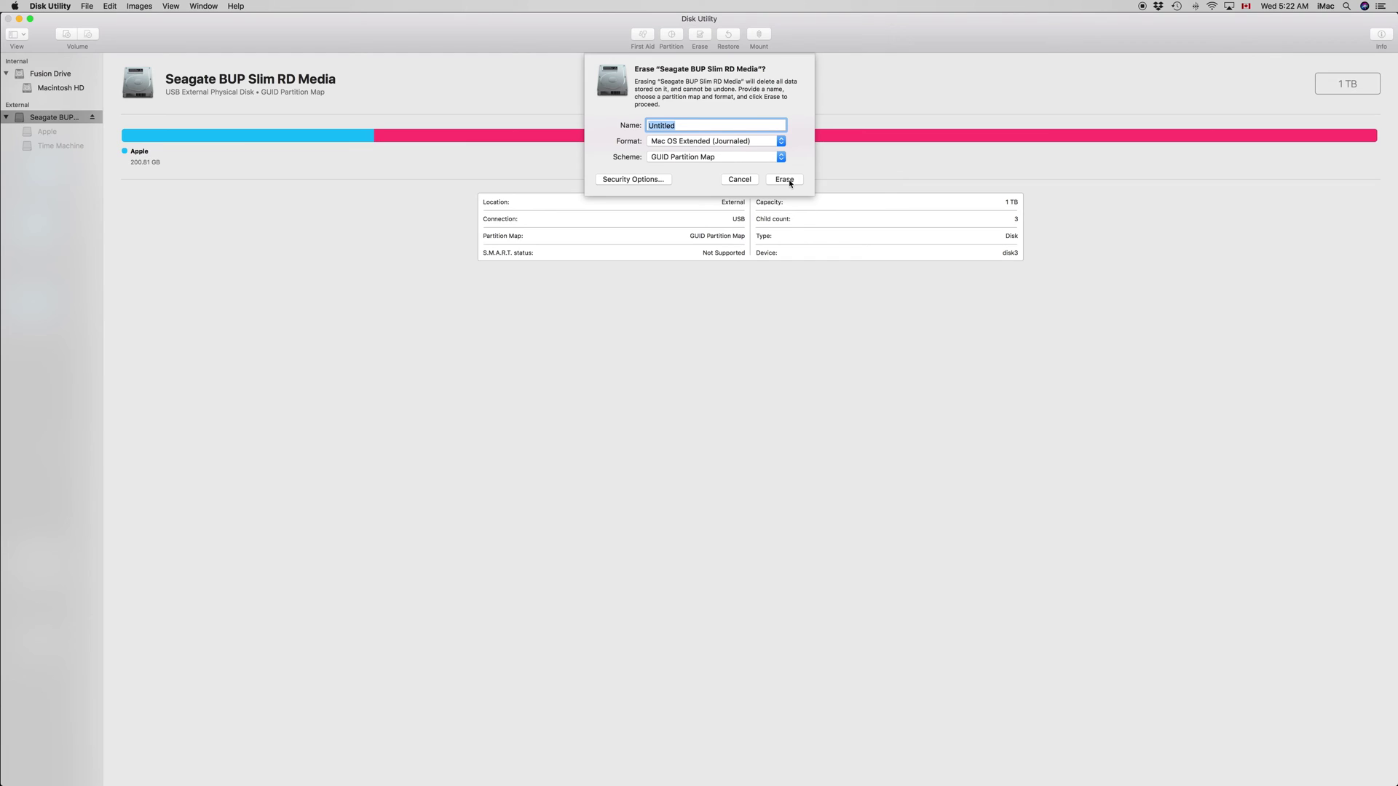
pyautogui.click(778, 159)
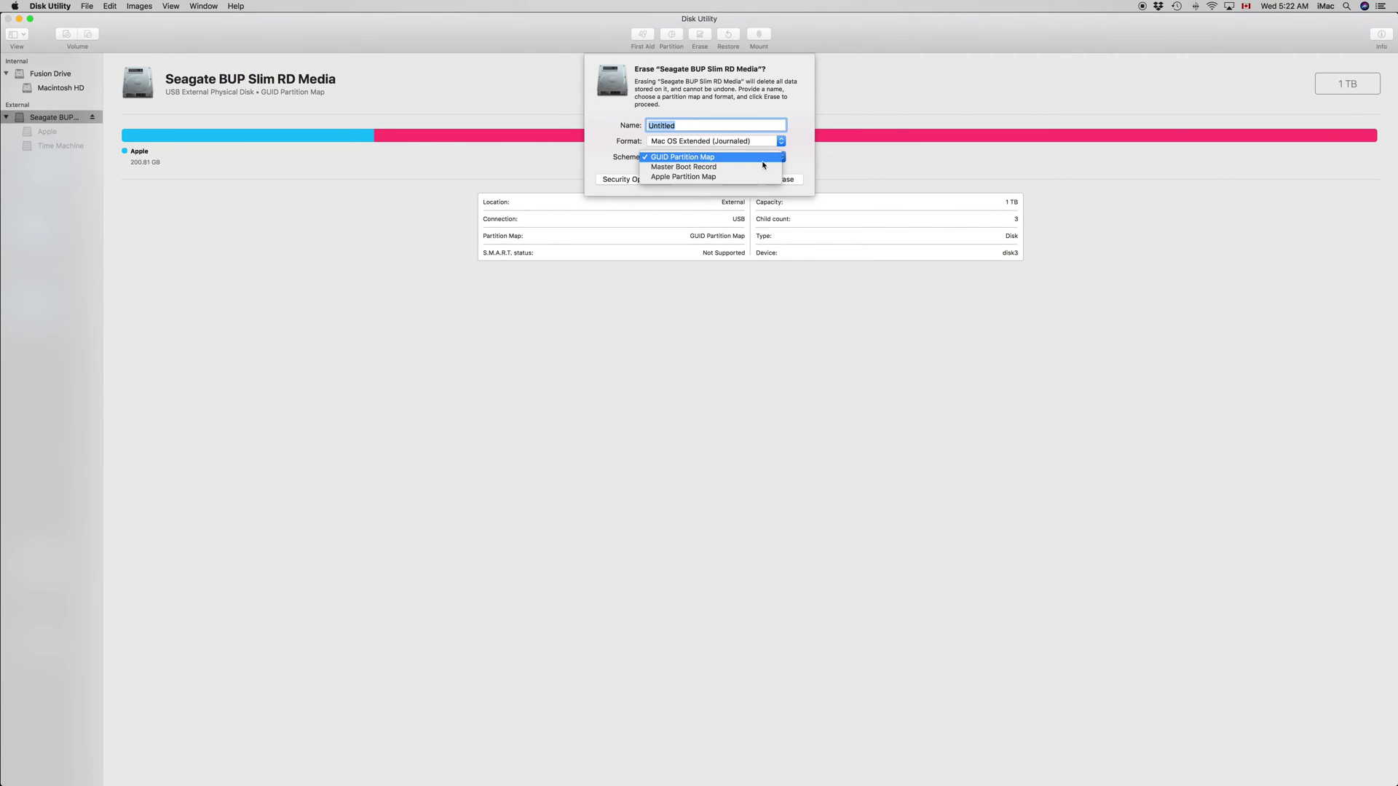
pyautogui.click(763, 166)
pyautogui.click(761, 158)
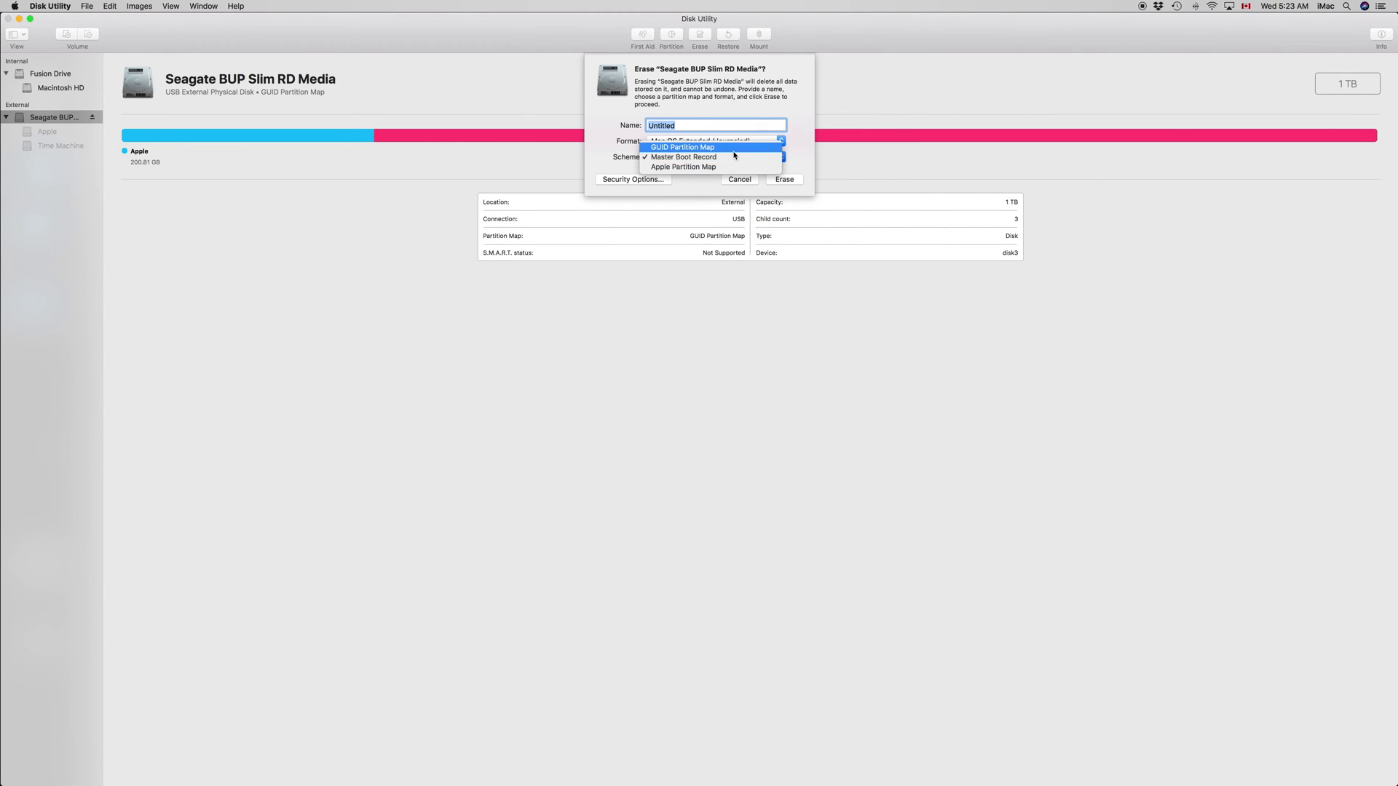
pyautogui.click(735, 157)
pyautogui.click(785, 180)
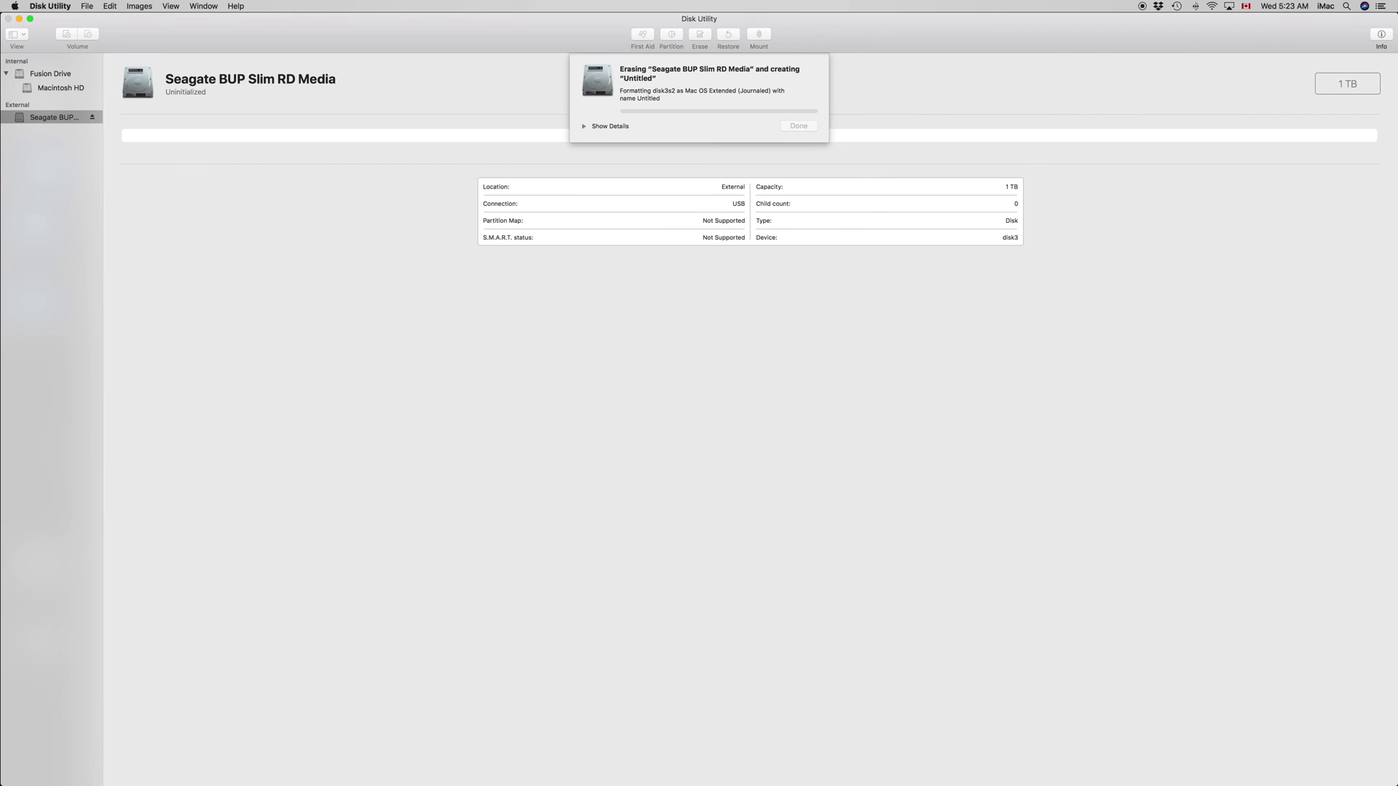
# Step: Review the completed erase log, then dismiss the report, leaving the 999.86 GB Untitled volume mounted
pyautogui.press('XF86AudioMute')
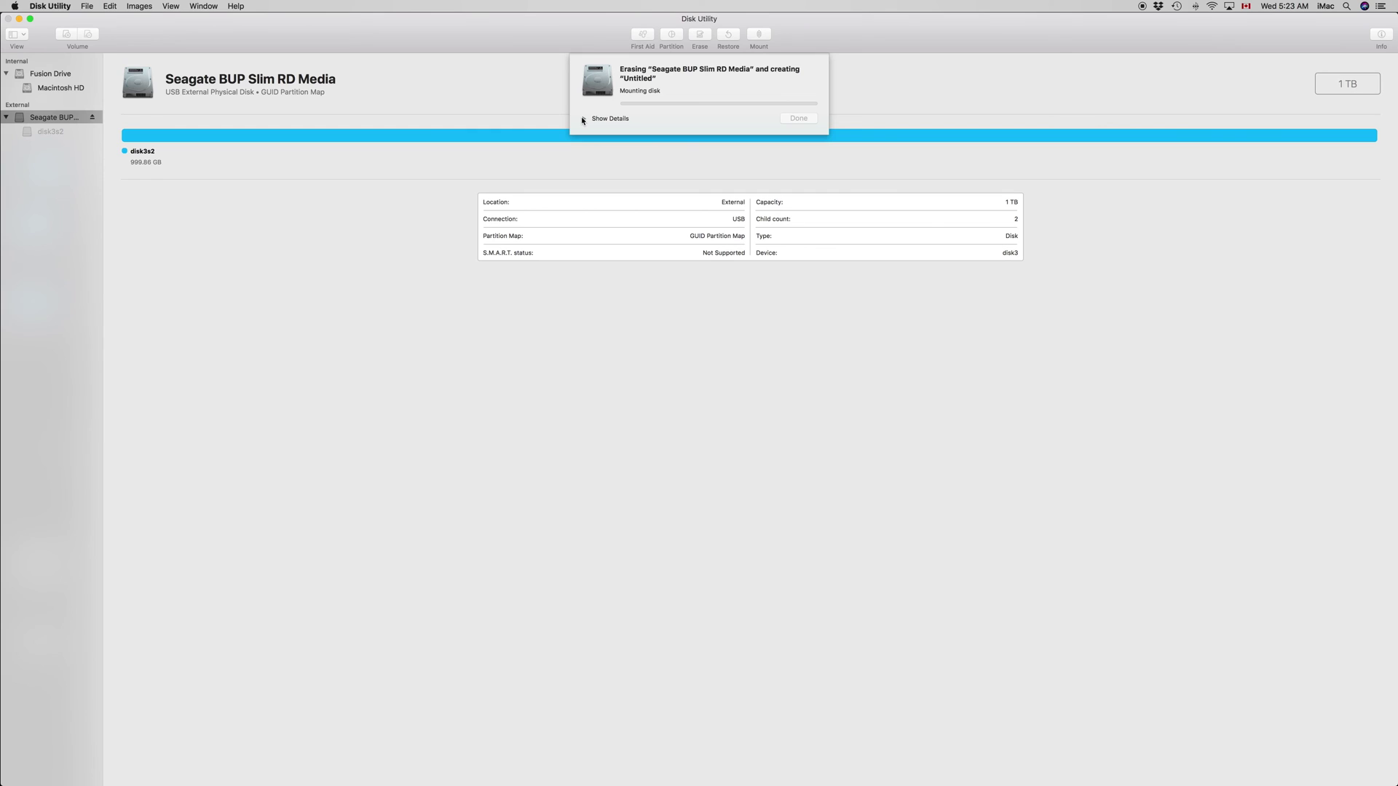
pyautogui.click(583, 119)
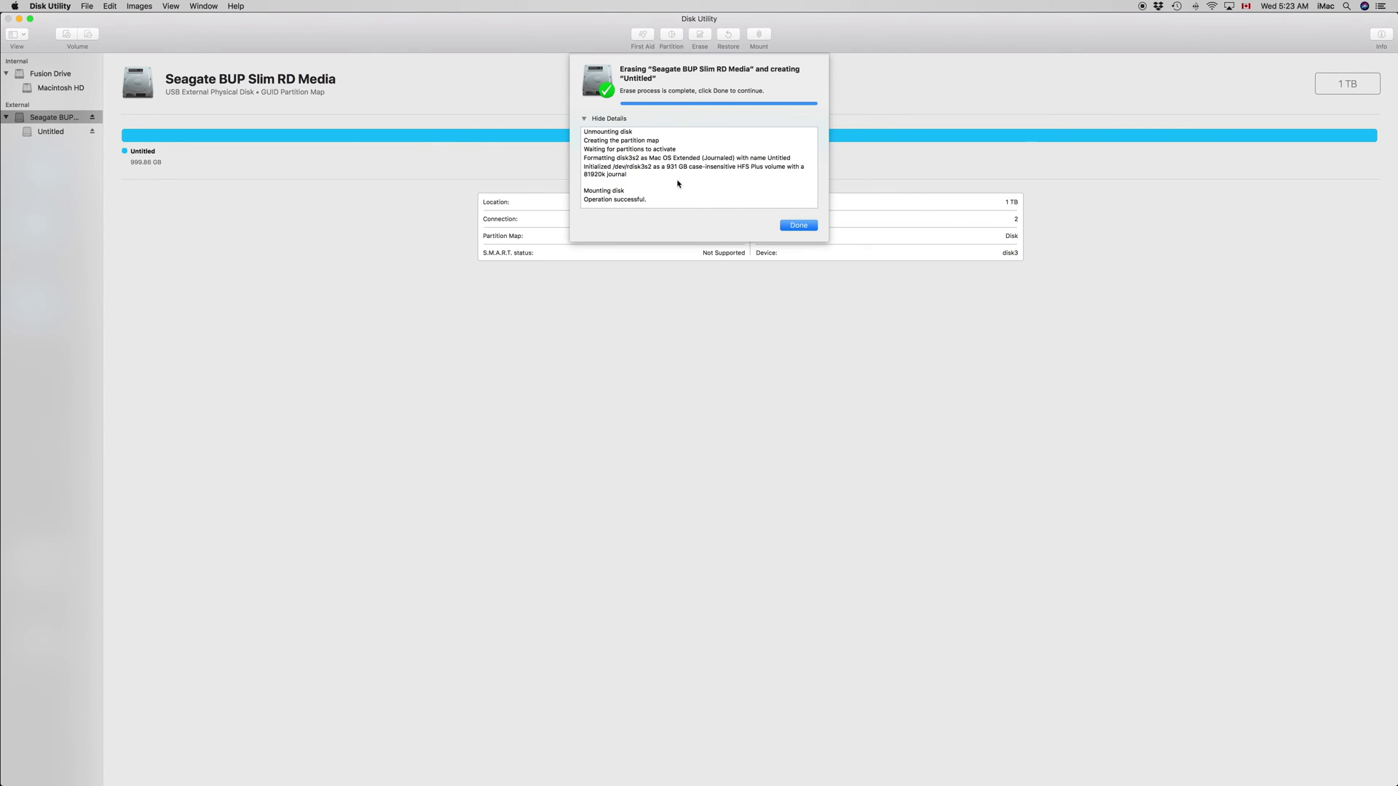
pyautogui.click(798, 225)
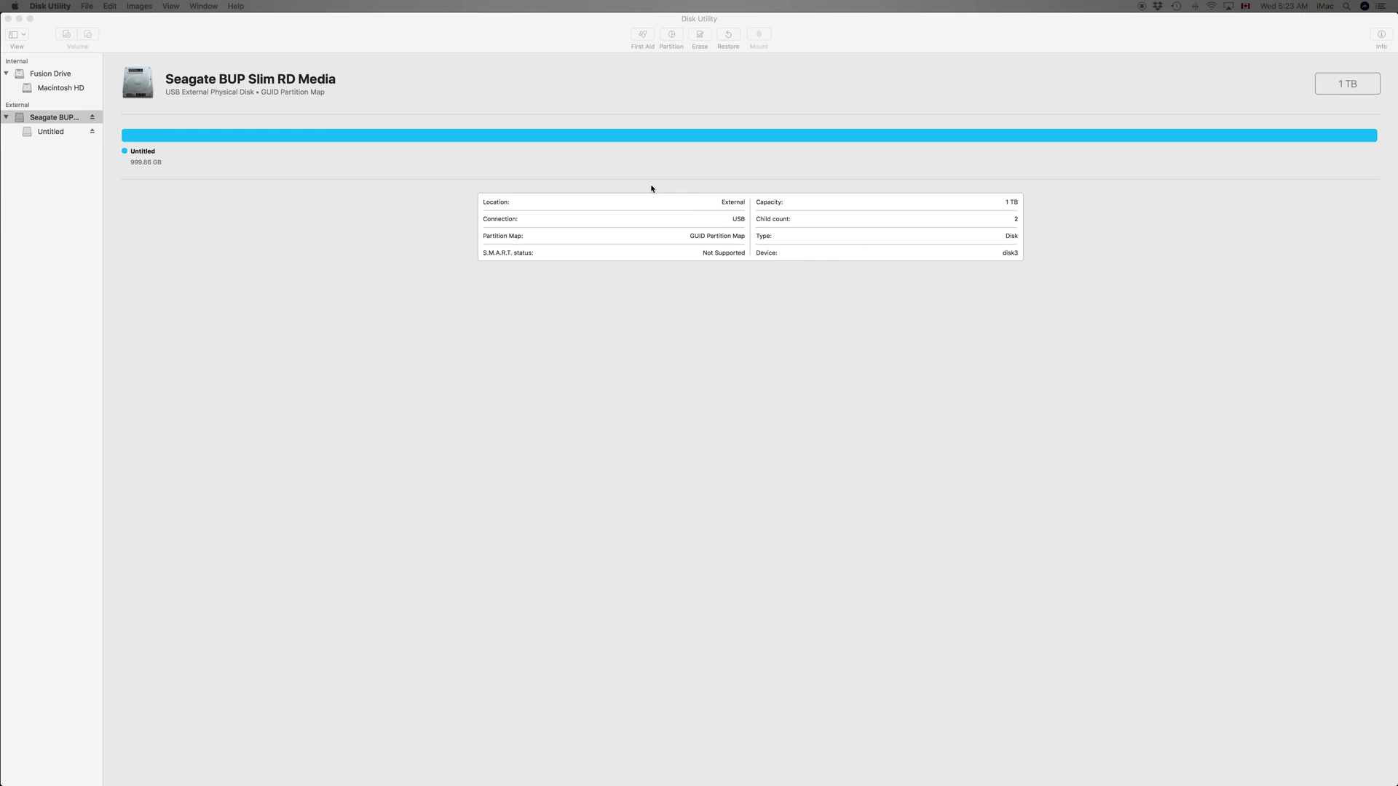
pyautogui.click(699, 35)
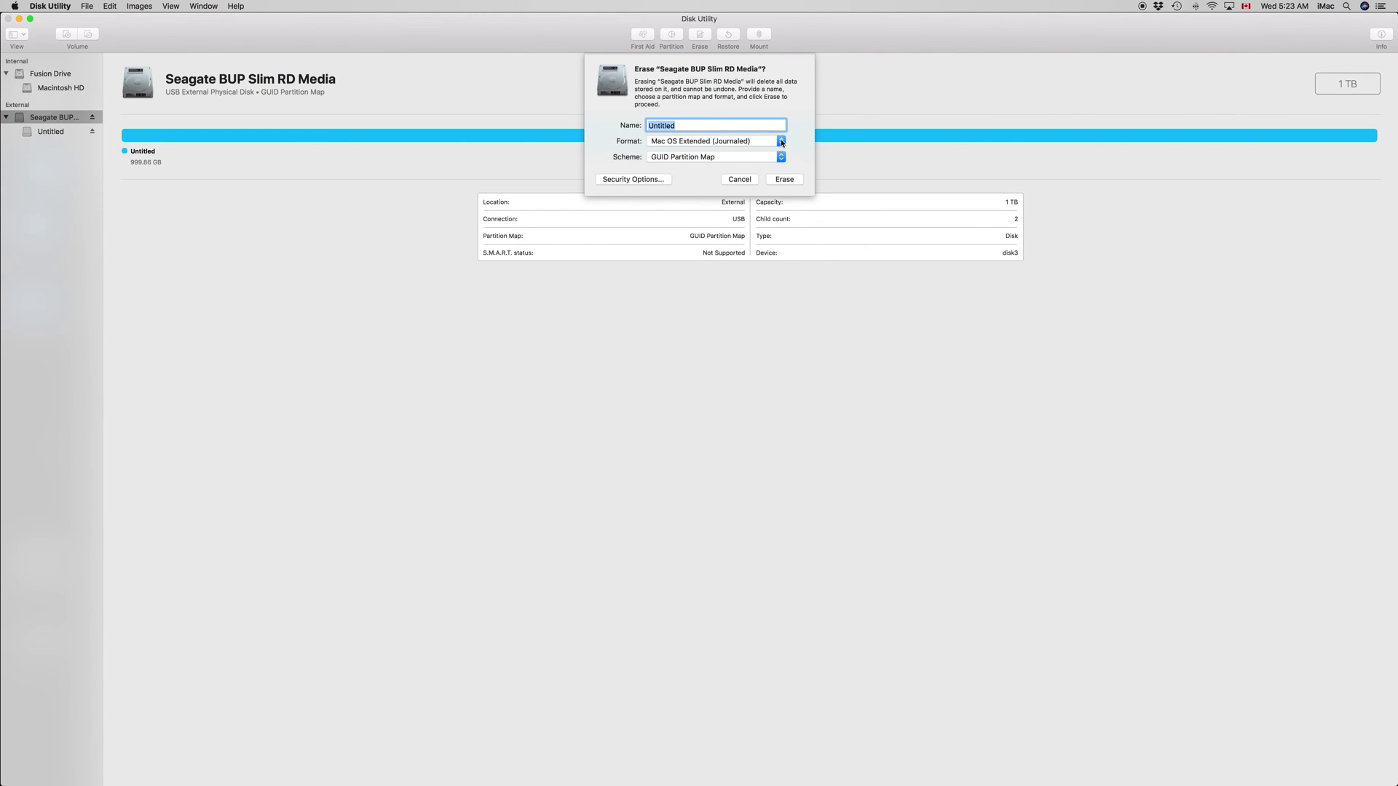
pyautogui.click(781, 143)
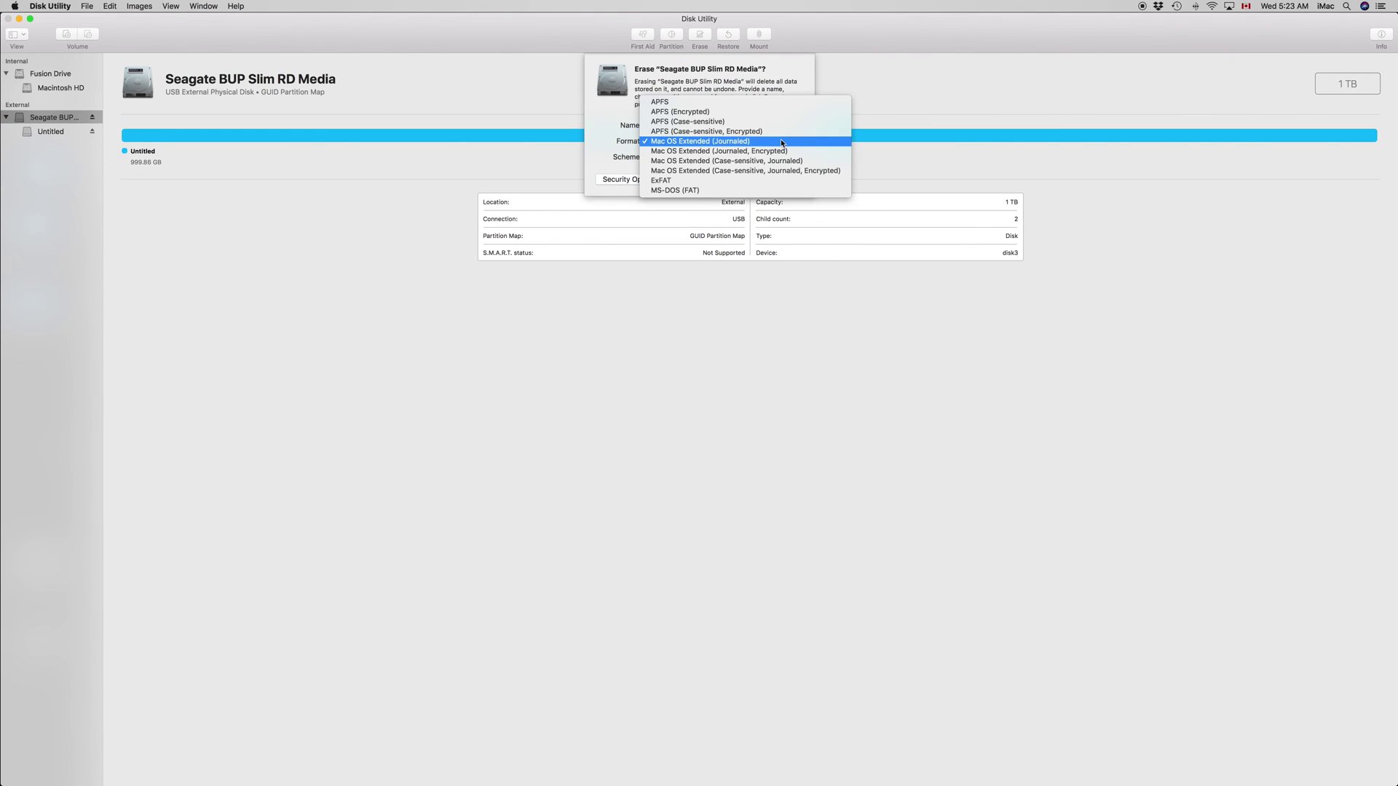
pyautogui.click(768, 188)
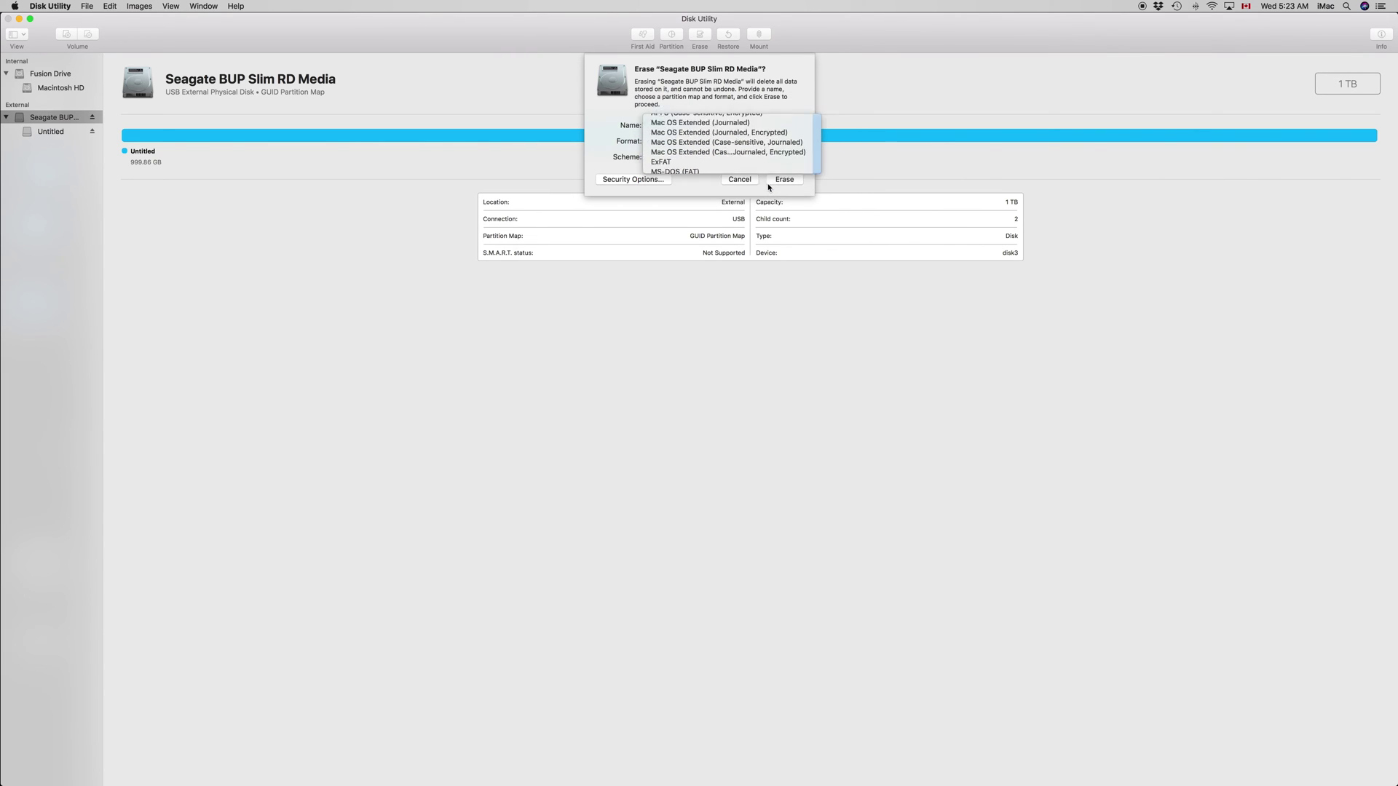
pyautogui.click(786, 143)
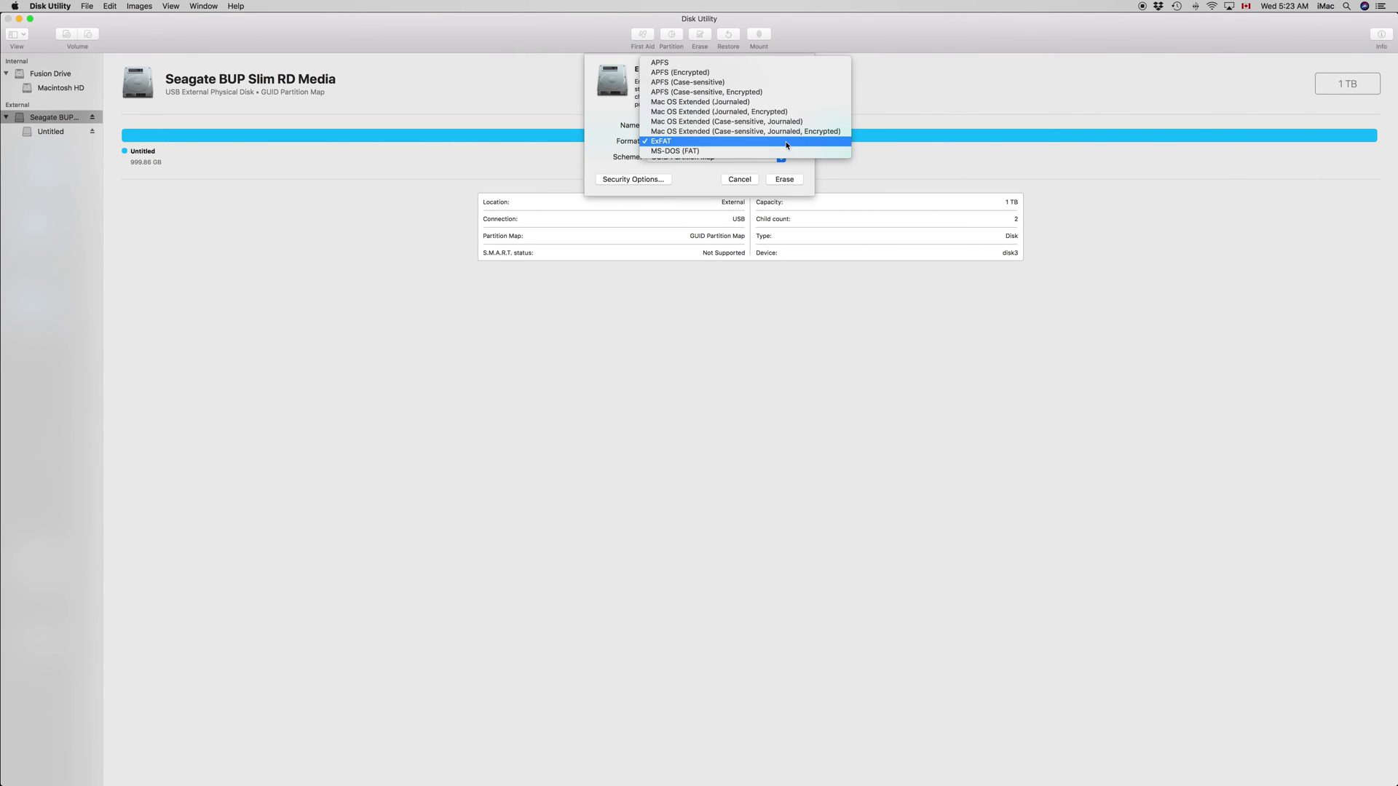
pyautogui.click(764, 102)
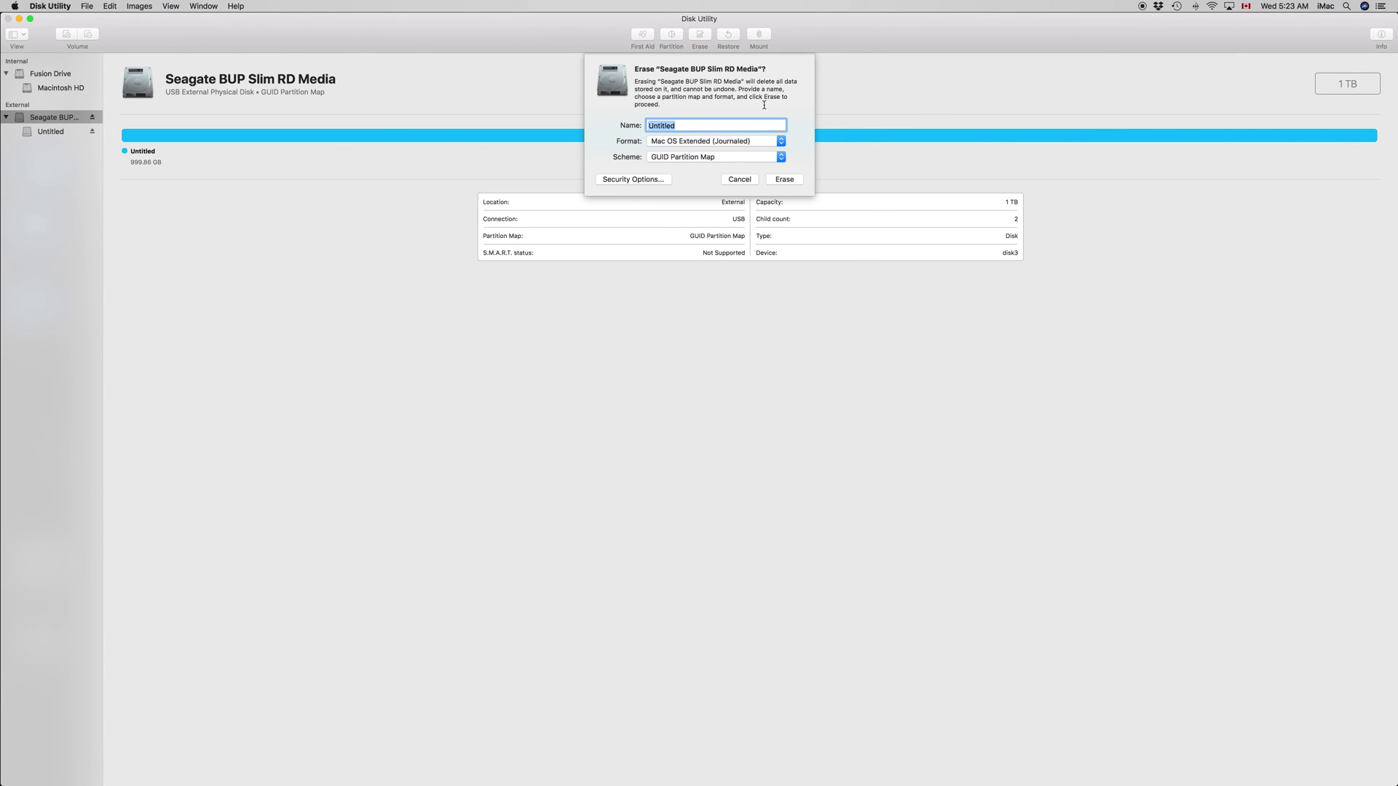
pyautogui.click(740, 179)
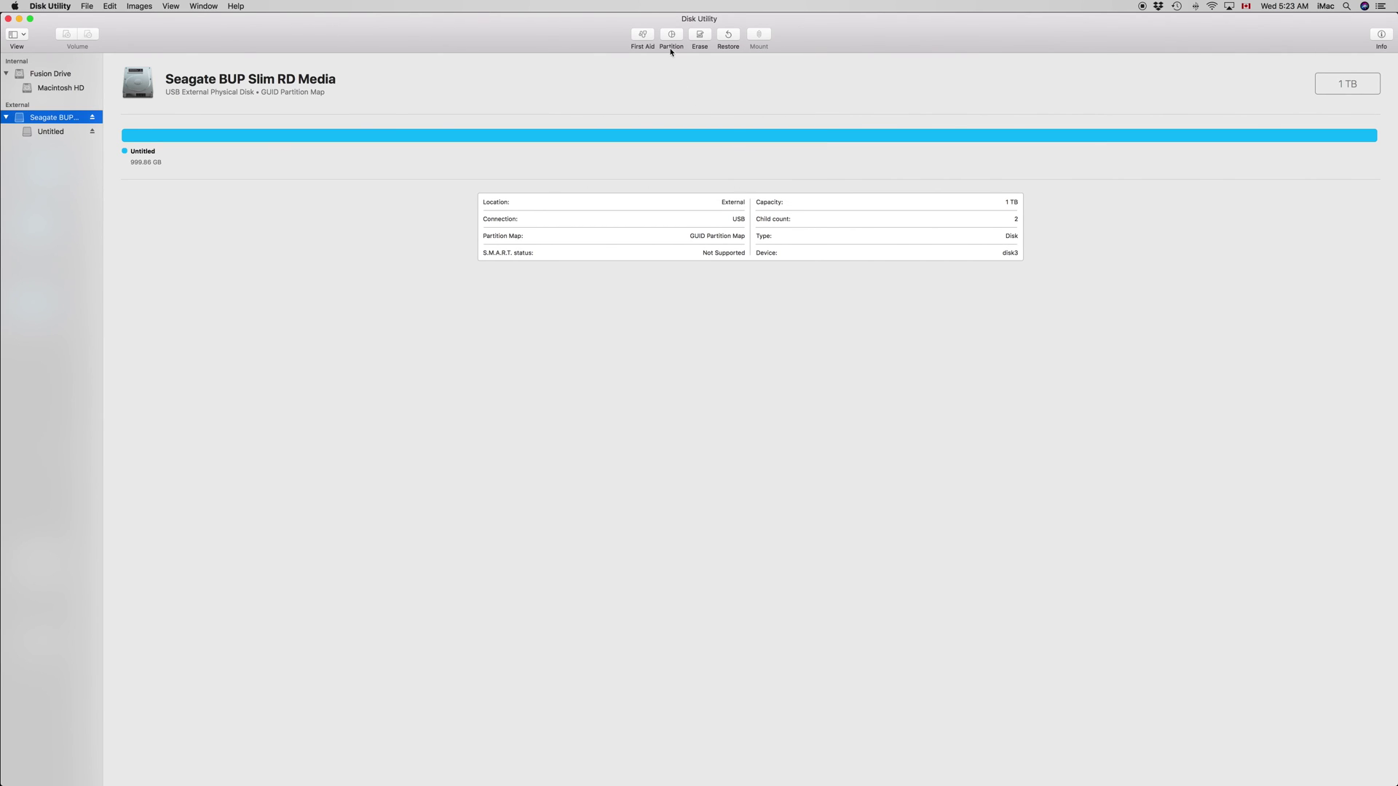